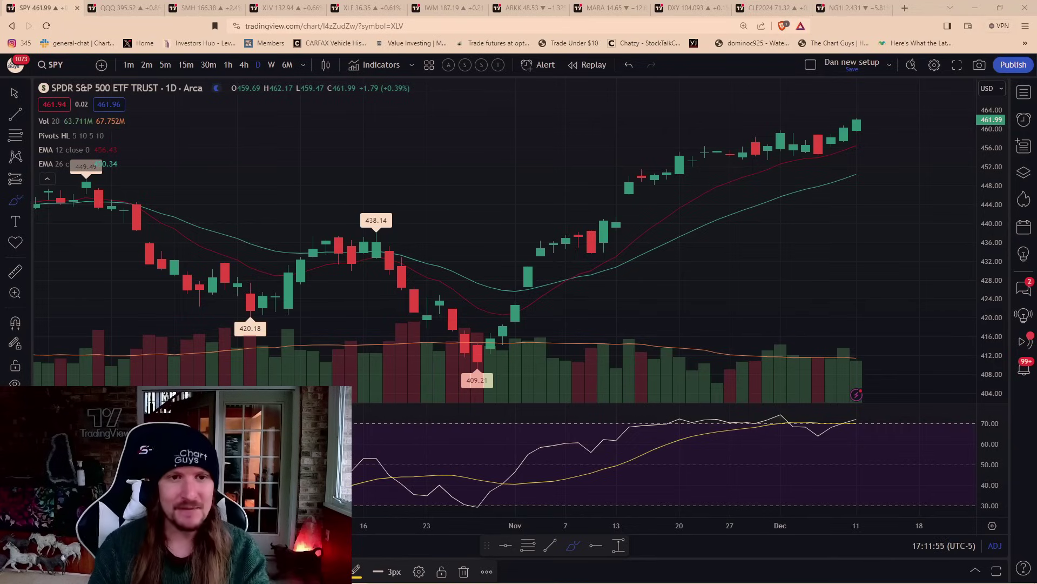
Step: Load the AAPL chart on 5-minute candles
type("AAPL")
key("Return")
key("5")
key("Return")
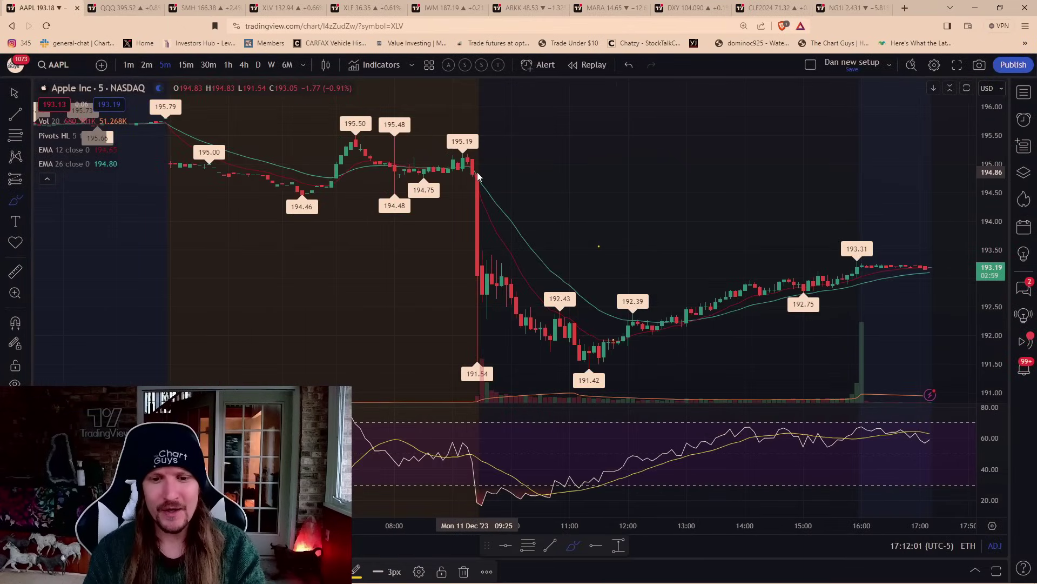
Step: Measure AAPL's -1.71% opening drop with the ruler, then clear it and shift the chart
scroll(763, 245, "up", 10)
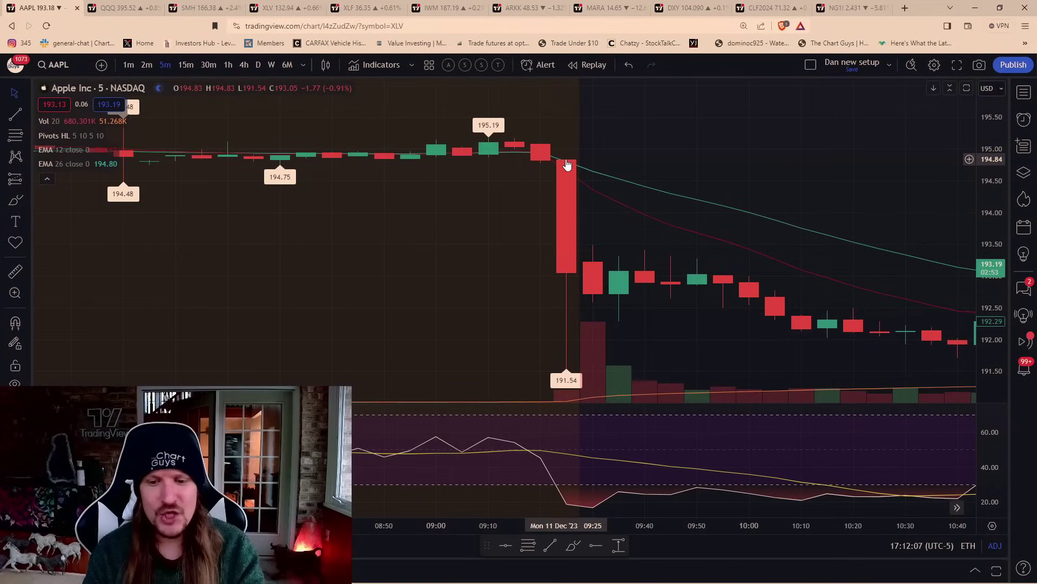
left_click(568, 163, "shift")
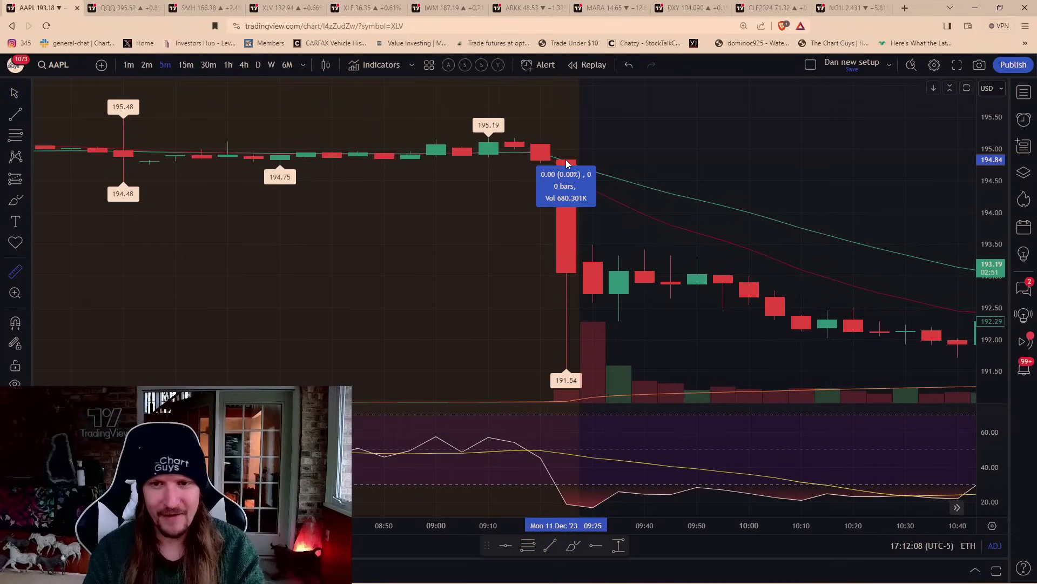
left_click(570, 371)
left_click(487, 340)
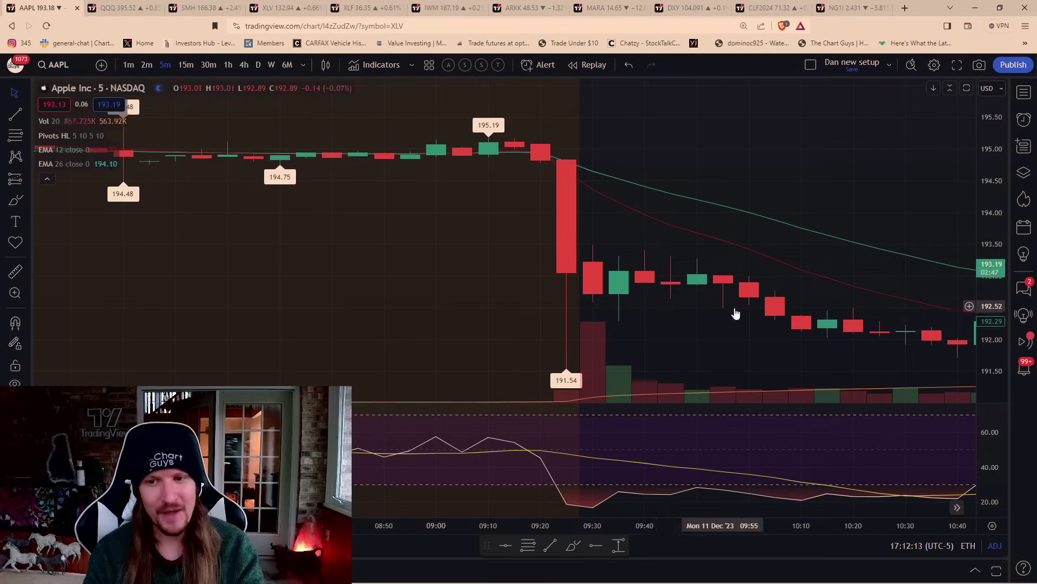
left_click(24, 89)
left_click_drag(707, 206, 608, 163)
Step: Flip through the AMZN, MSFT, GOOGL, META and NVDA charts, ending on TSLA
type("A")
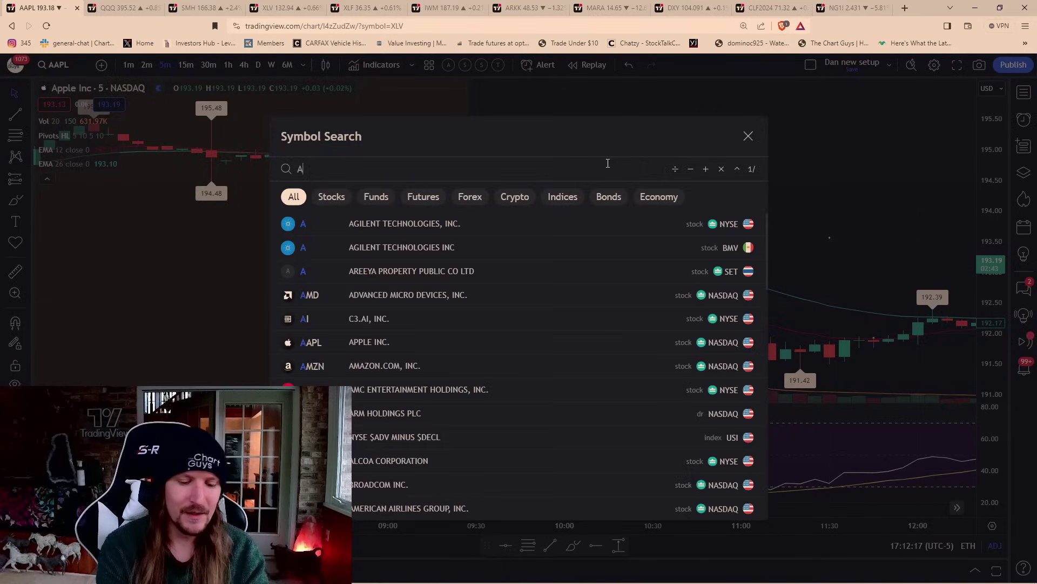
type("MZN")
key("Return")
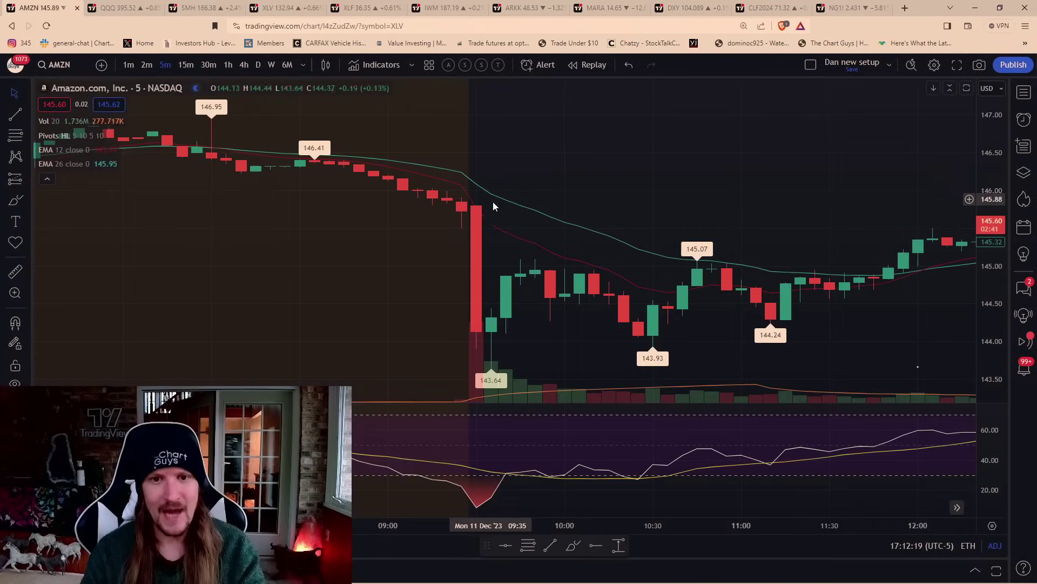
type("MSFT")
key("Return")
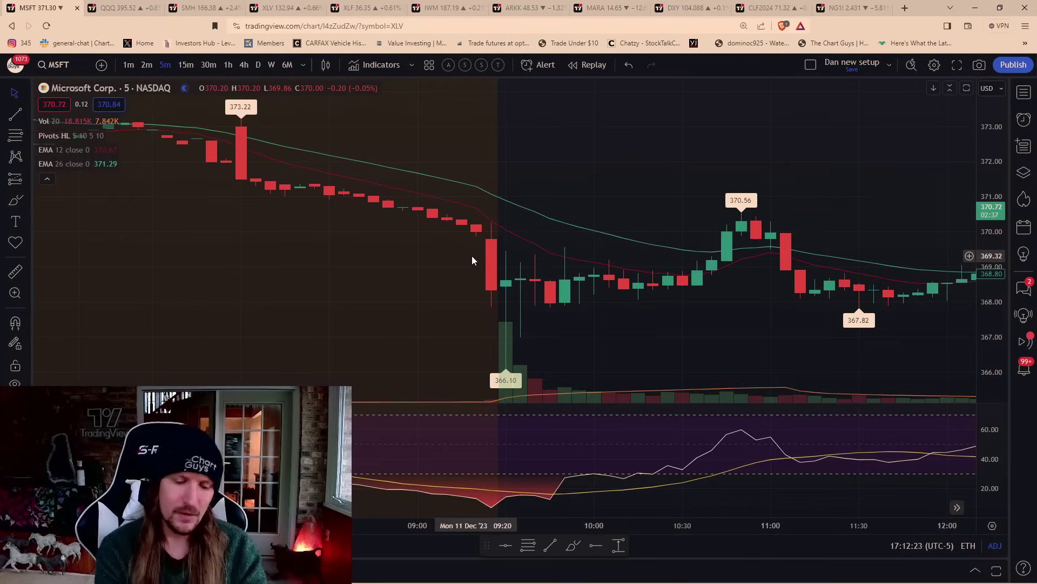
type("GOOGL")
key("Return")
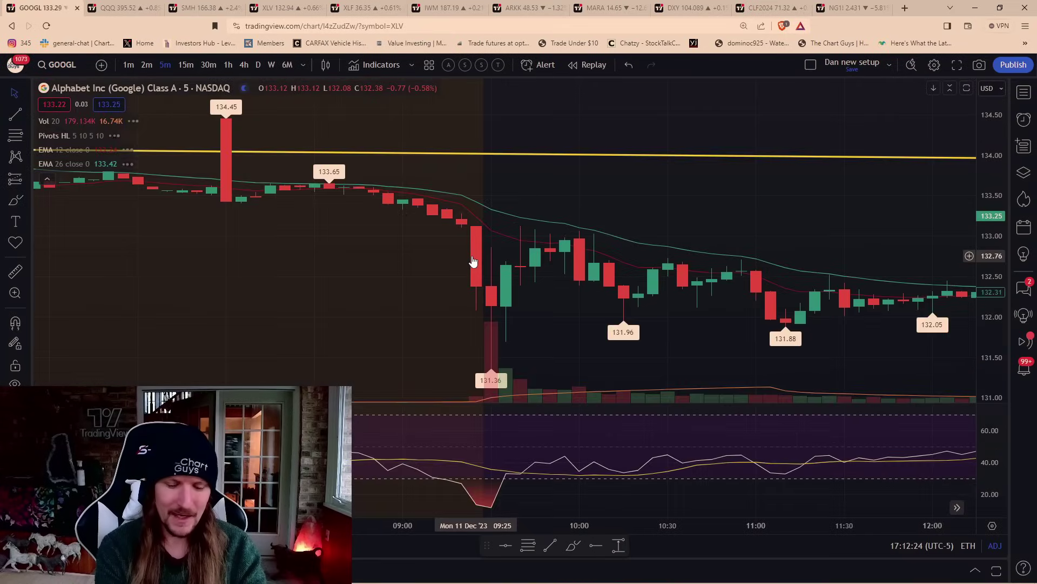
type("META")
key("Return")
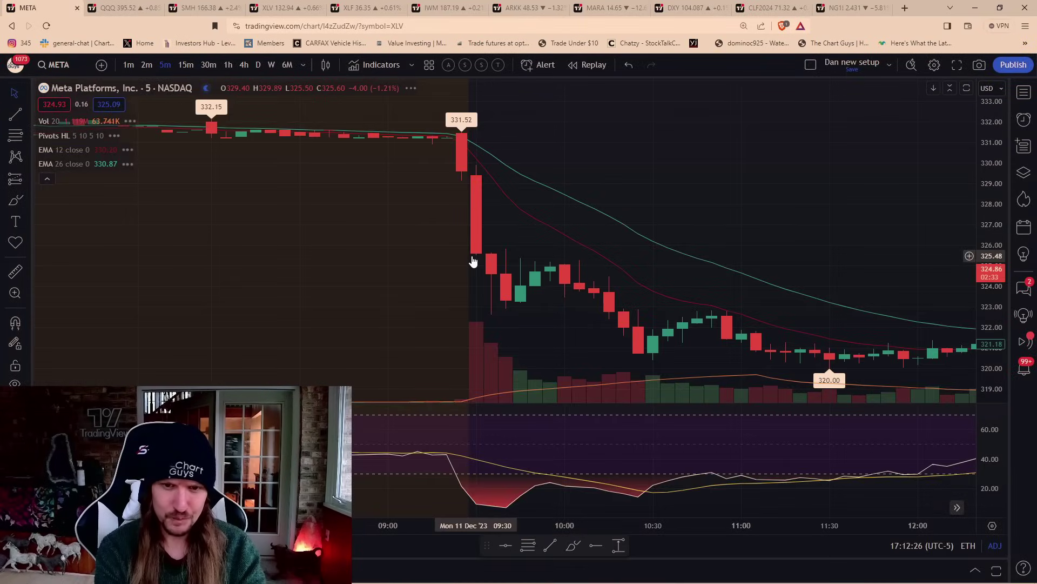
type("NVDA")
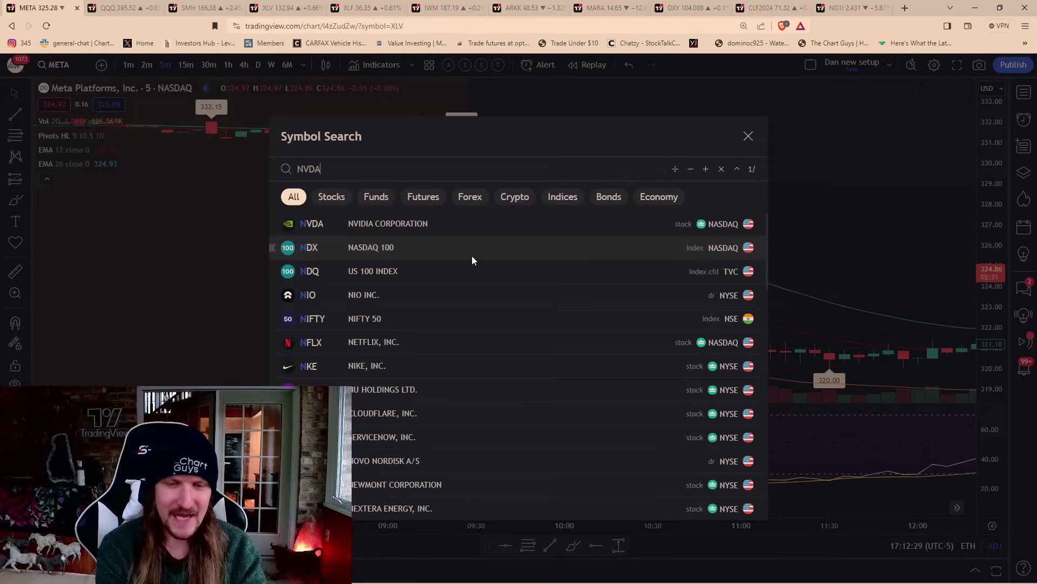
key("Return")
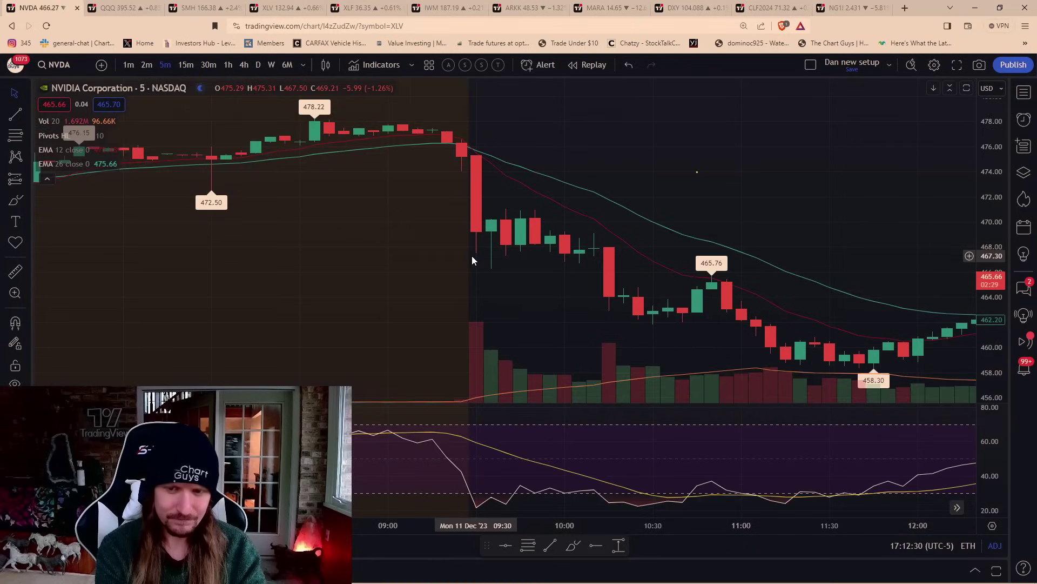
type("TSLA")
key("Return")
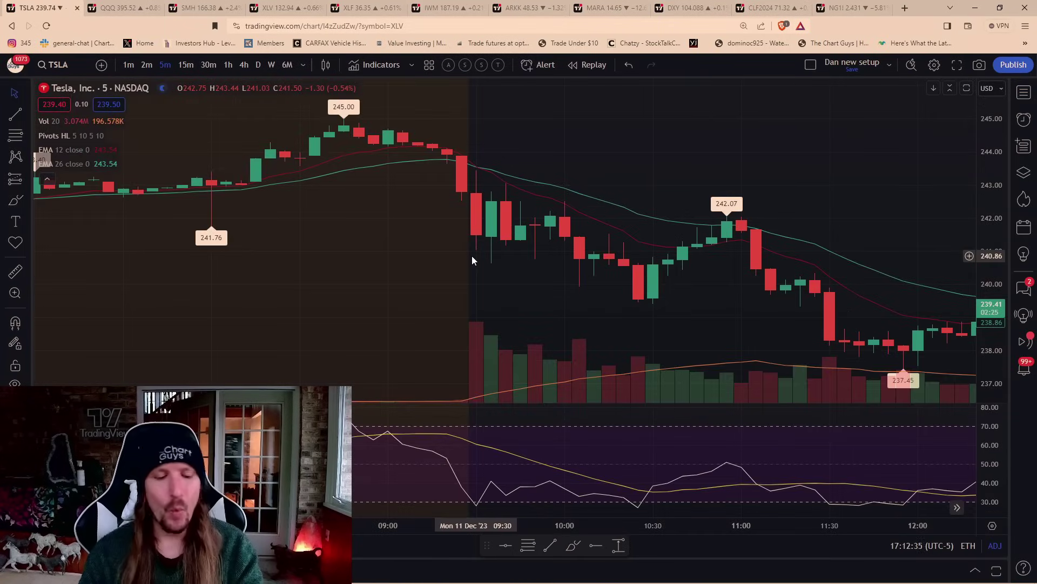
Step: Load the Invesco QQQ chart by its QQQ ticker
type("QQQ")
key("Return")
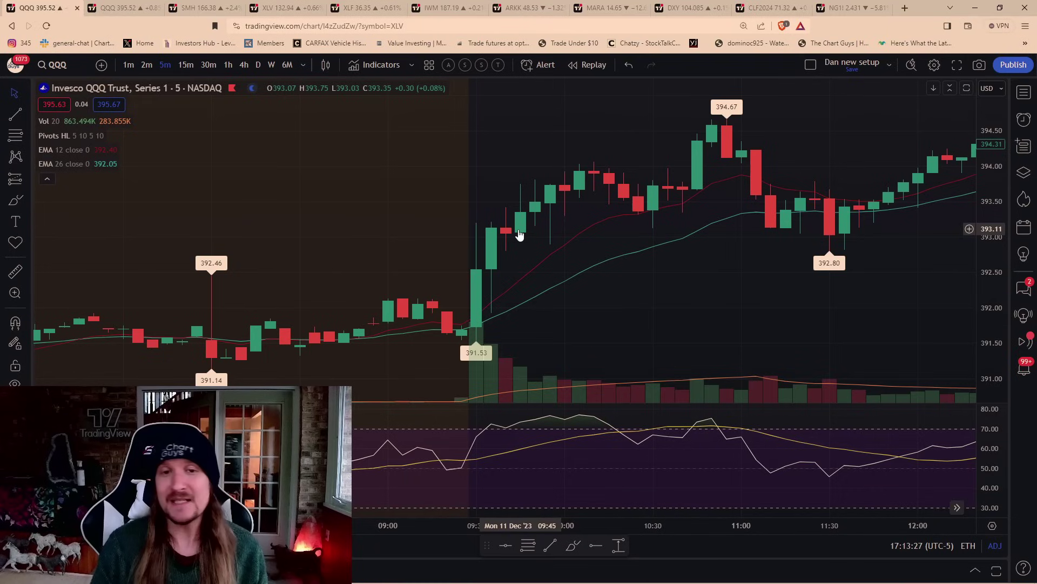
Step: Switch QQQ to daily candles and pan to the latest bars through December 11
left_click(258, 65)
mouse_move(14, 92)
scroll(620, 190, "down", 3)
left_click_drag(615, 169, 241, 159)
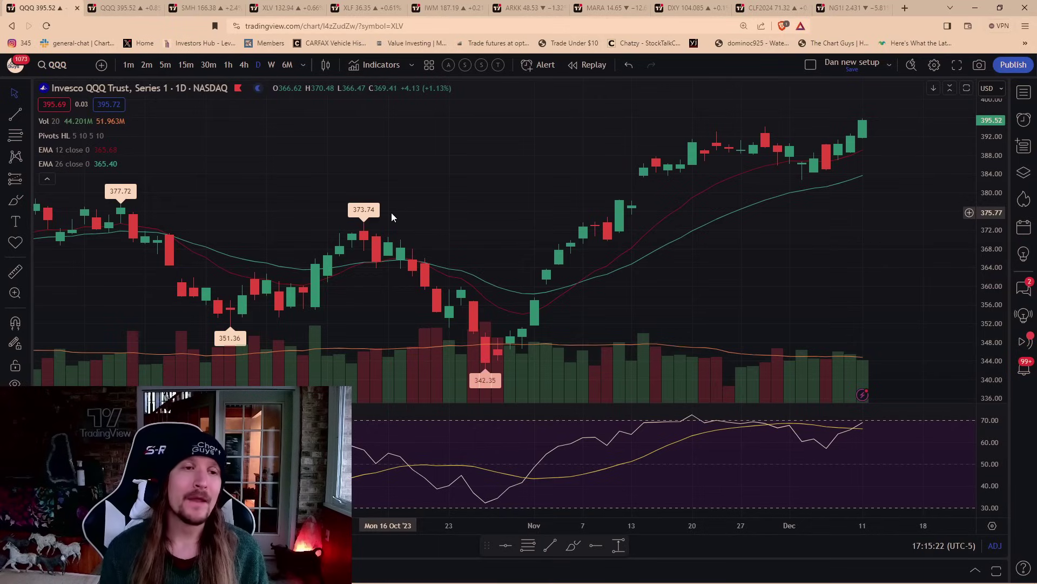
Step: Compare QQQ on weekly and daily candles, zooming in on each
scroll(945, 144, "up", 3)
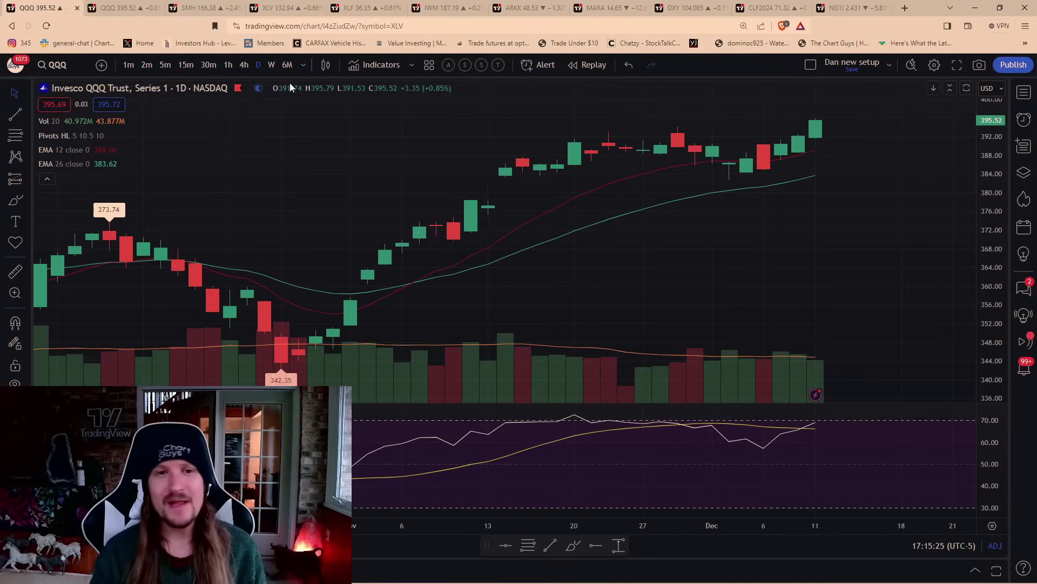
left_click(273, 66)
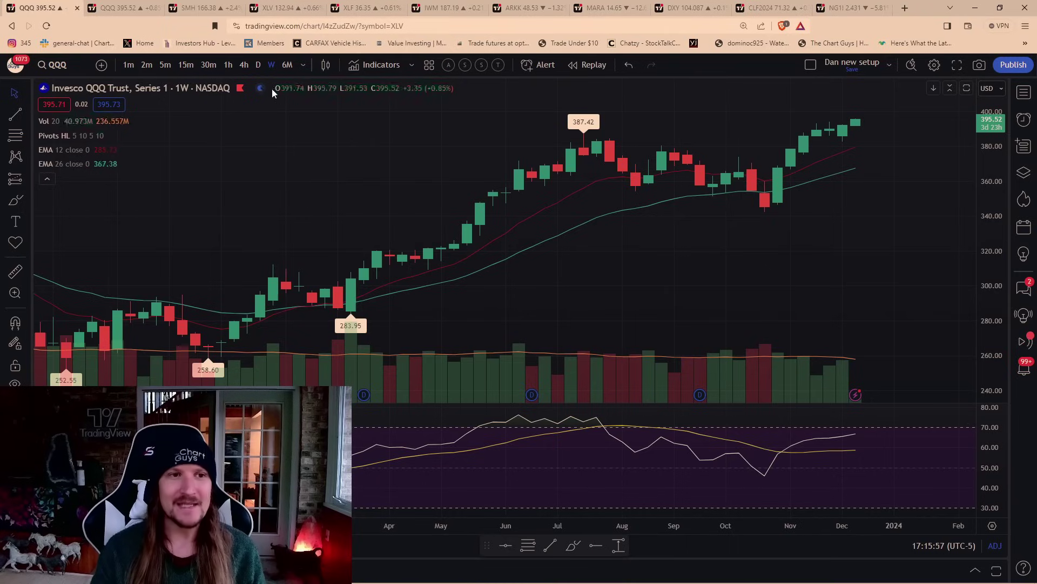
left_click(257, 64)
scroll(514, 270, "down", 3)
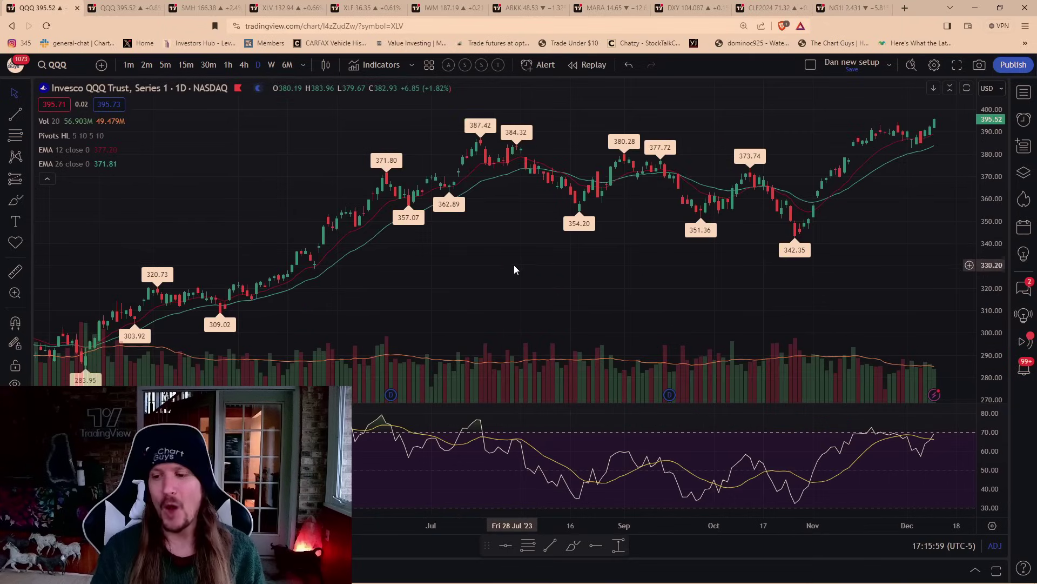
scroll(448, 203, "down", 4)
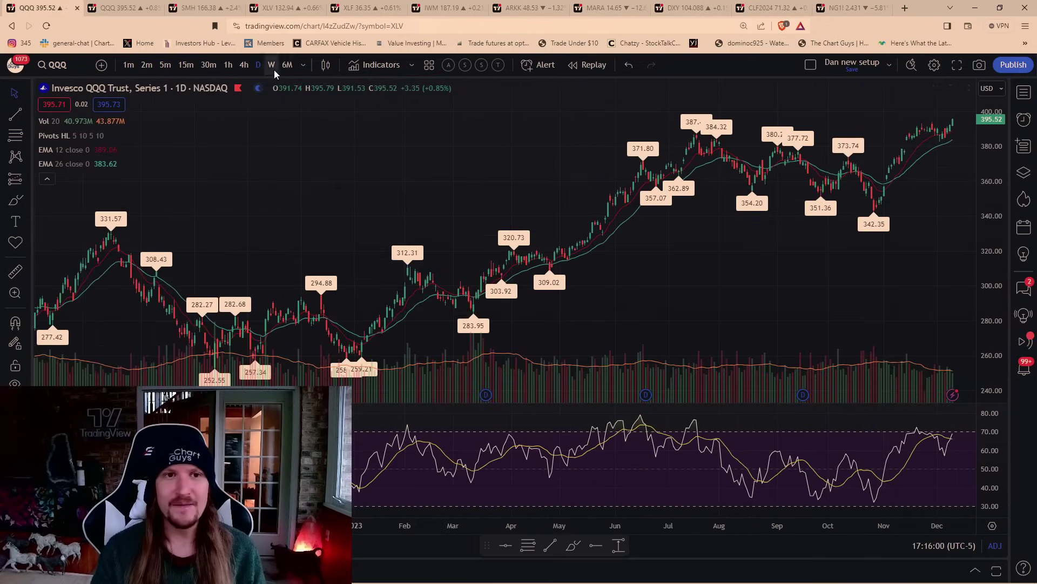
left_click(271, 64)
scroll(416, 230, "down", 3)
scroll(641, 244, "up", 2)
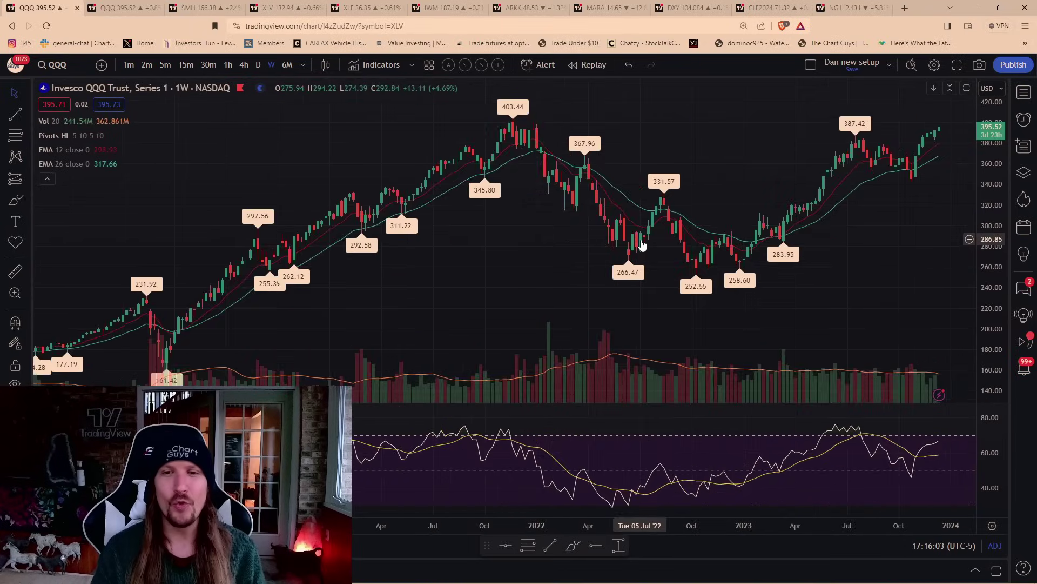
scroll(641, 239, "up", 2)
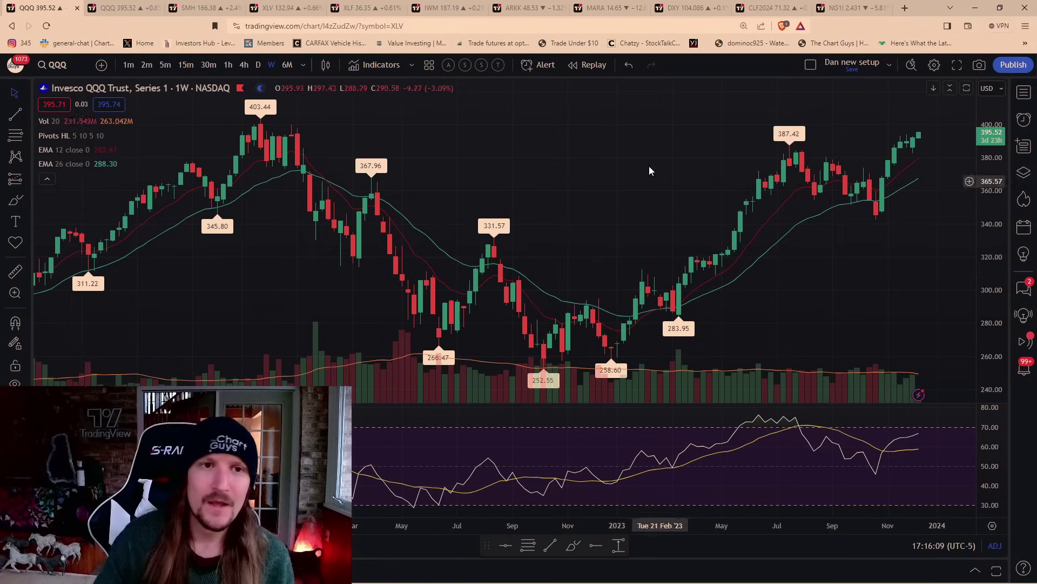
Step: On daily QQQ, measure the -8.14 (-2.06%) drop from the latest candle's top
left_click(258, 64)
scroll(821, 139, "up", 3)
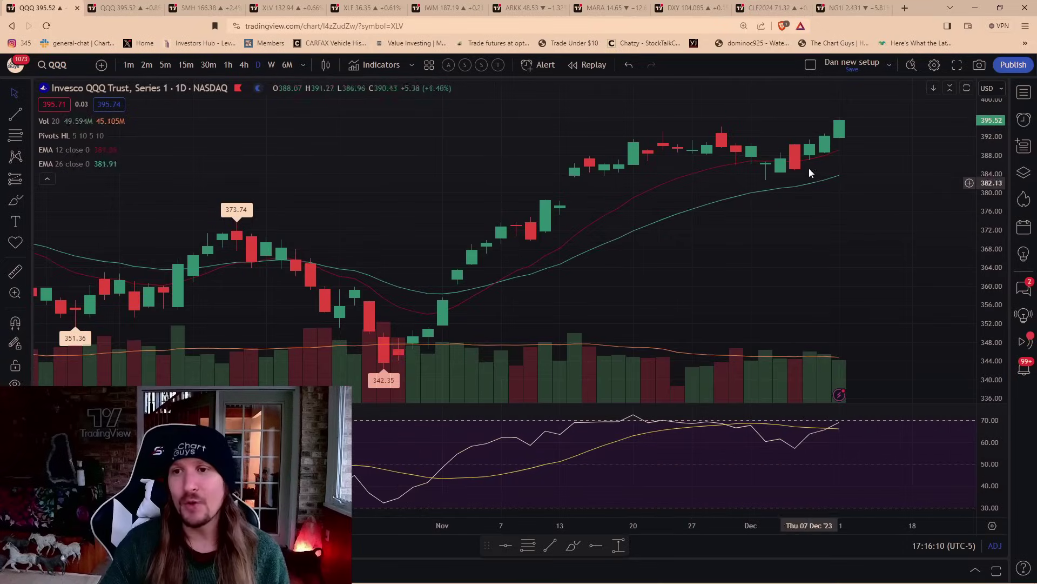
left_click(845, 126, "shift")
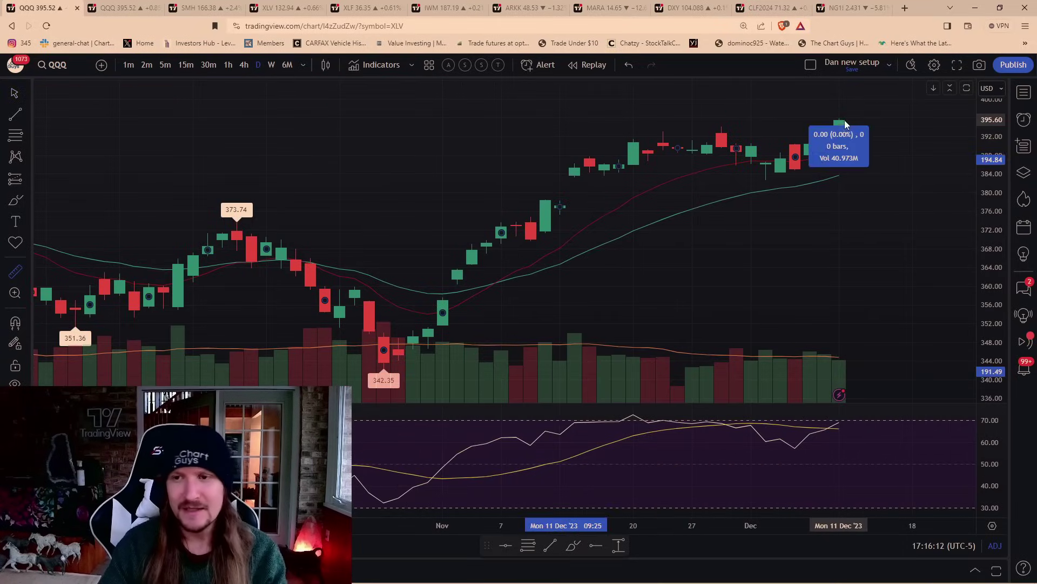
left_click(860, 162)
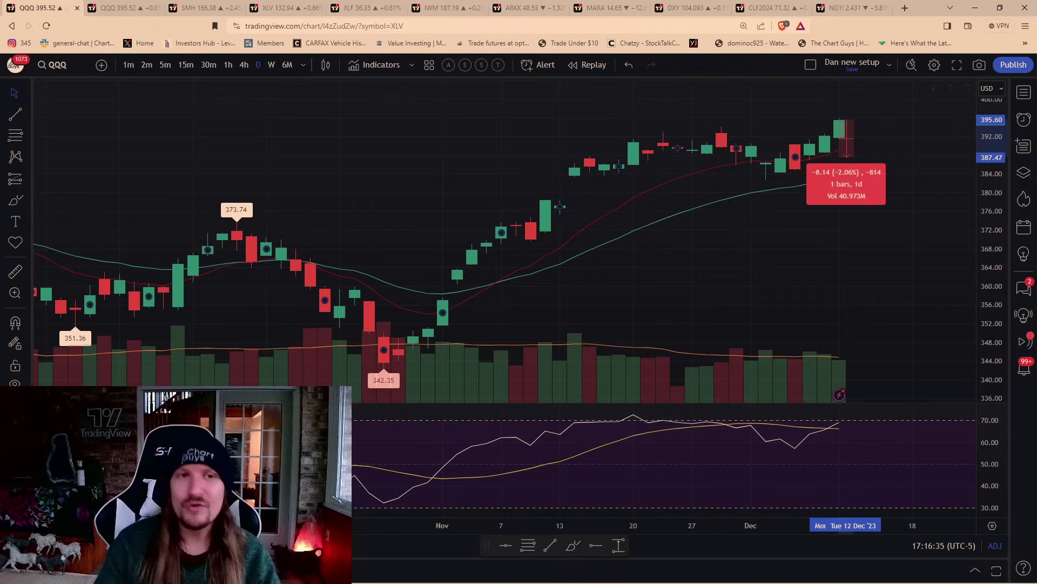
Step: Load the SPY chart in the other QQQ chart tab
left_click(115, 9)
type("SPY")
key("Return")
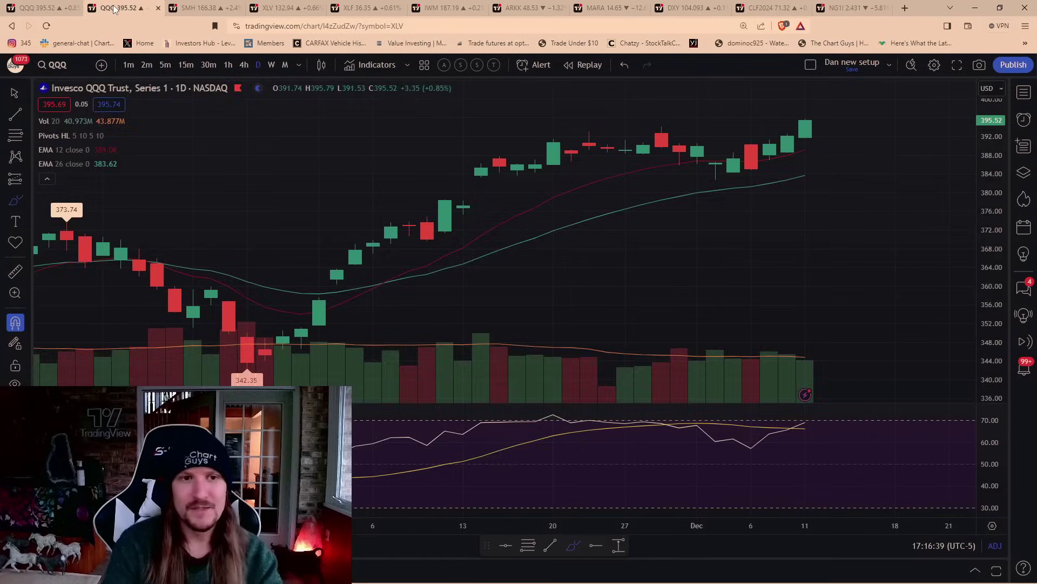
scroll(635, 187, "down", 1)
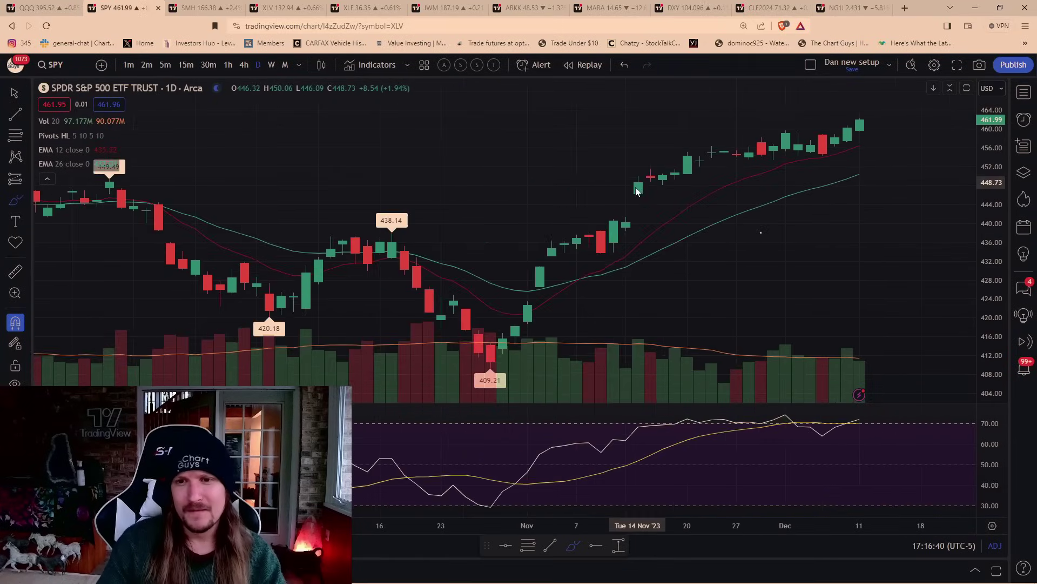
scroll(634, 187, "up", 4)
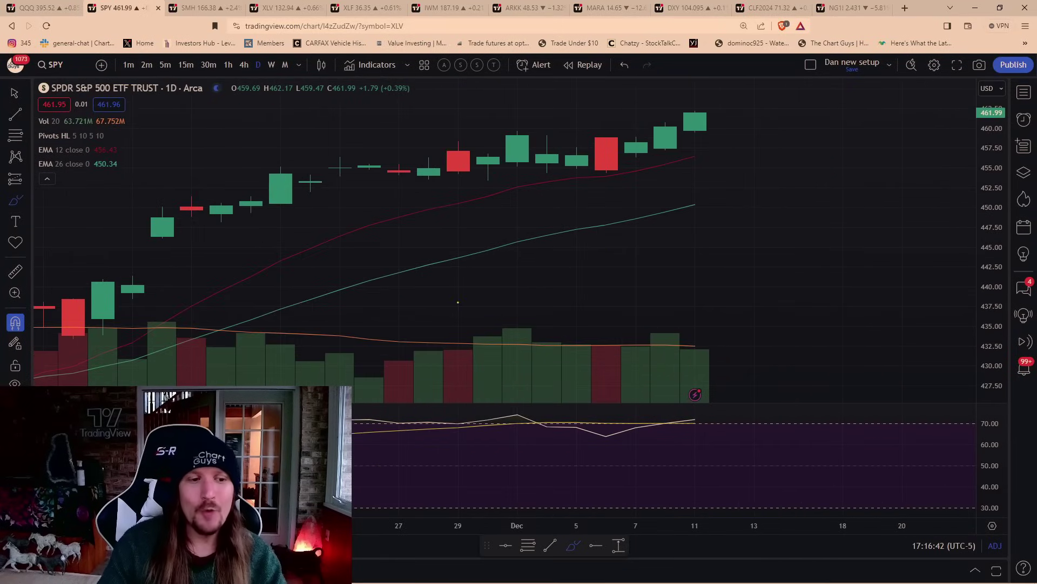
scroll(235, 332, "down", 4)
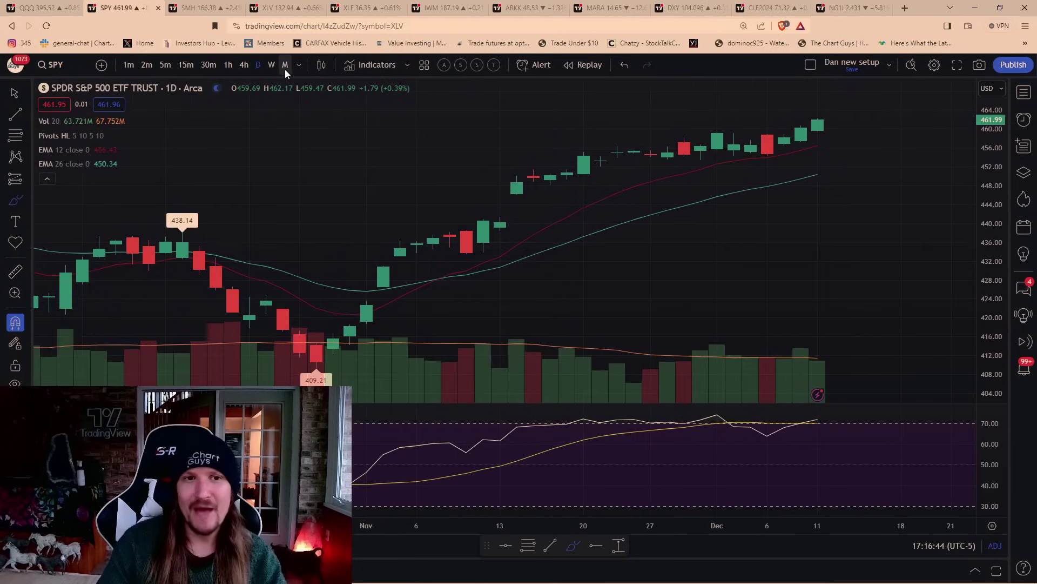
Step: Compare SPY on weekly and daily candles, finishing on the daily chart
left_click(273, 66)
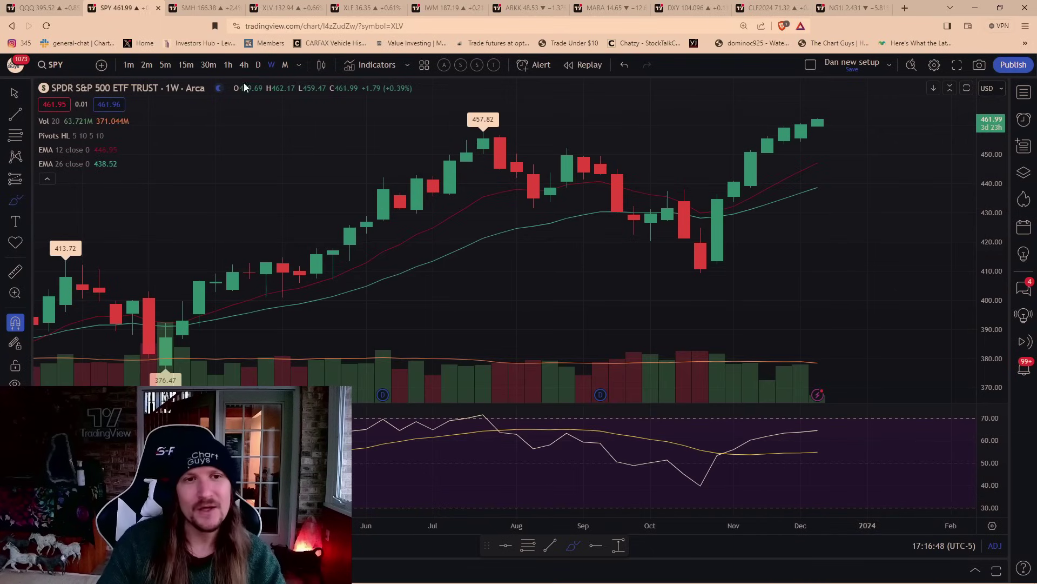
left_click(257, 65)
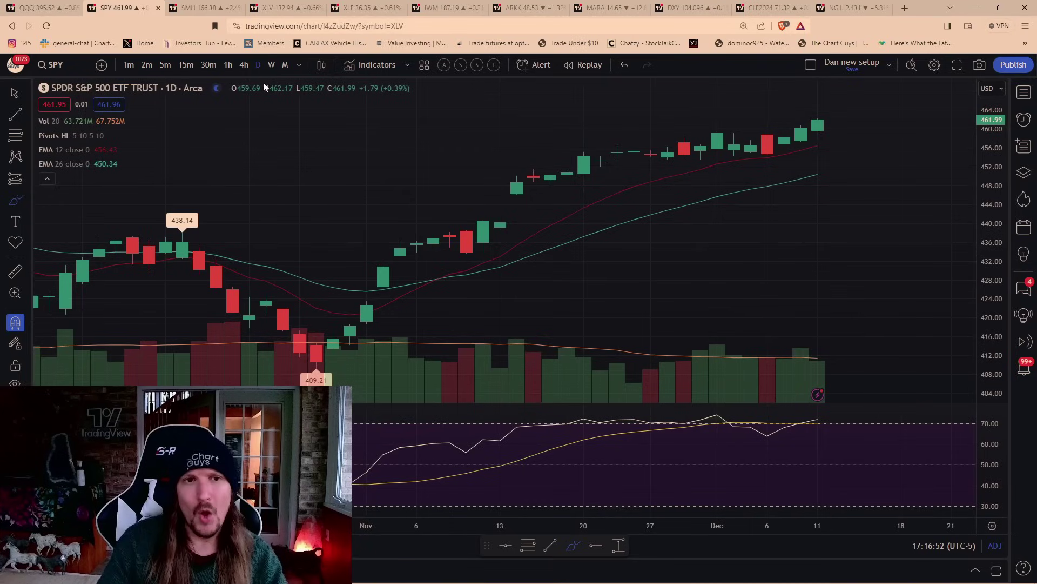
left_click(271, 66)
scroll(365, 229, "down", 5)
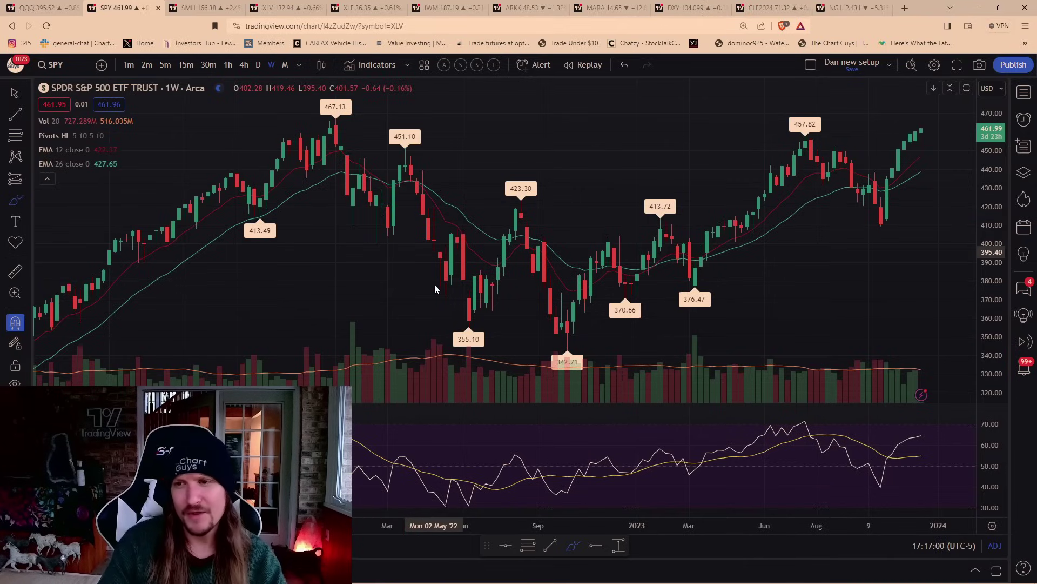
scroll(462, 278, "up", 4)
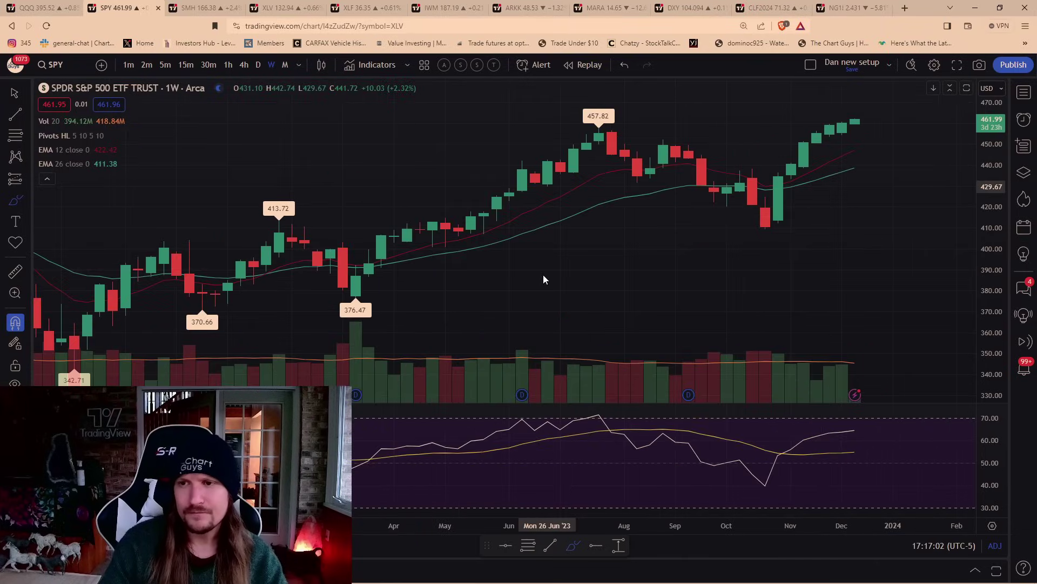
left_click(258, 64)
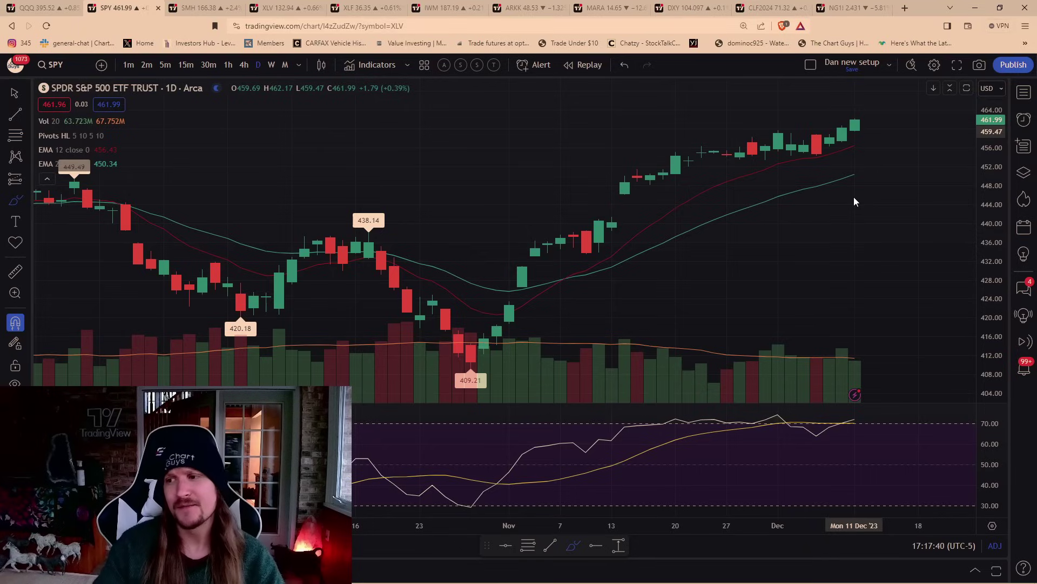
Step: Switch to the SMH chart tab and set it to daily candles
key("ctrl+Tab")
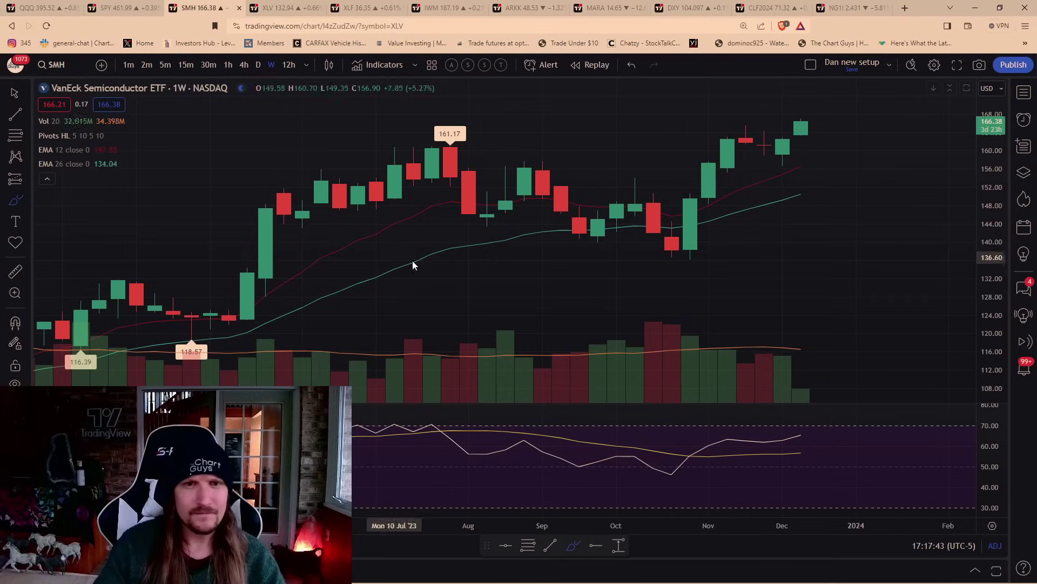
left_click(257, 65)
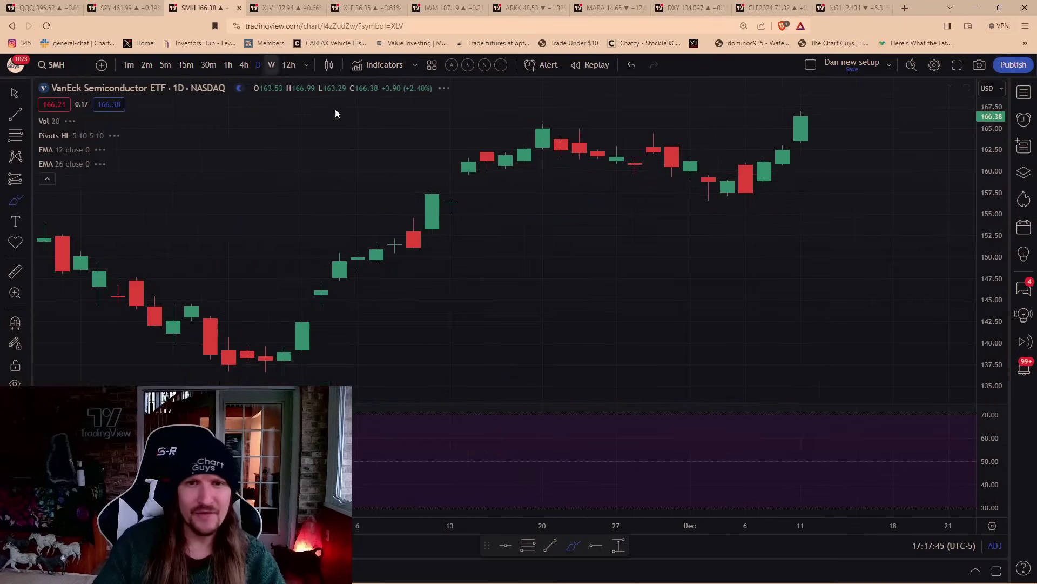
left_click_drag(542, 249, 549, 252)
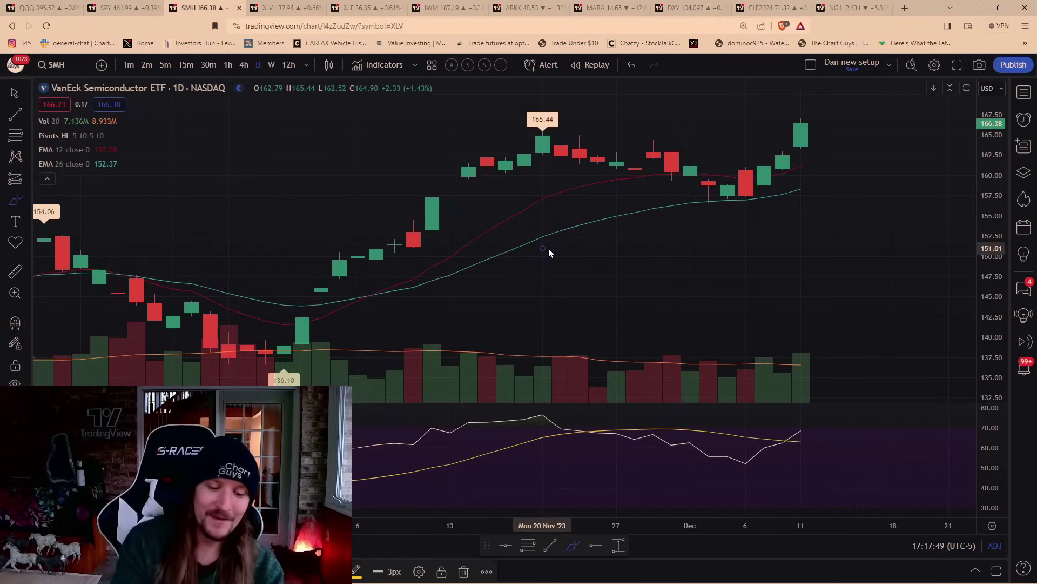
Step: View the NVDA daily chart, return to SMH, then load AMD
type("NVDA")
key("Return")
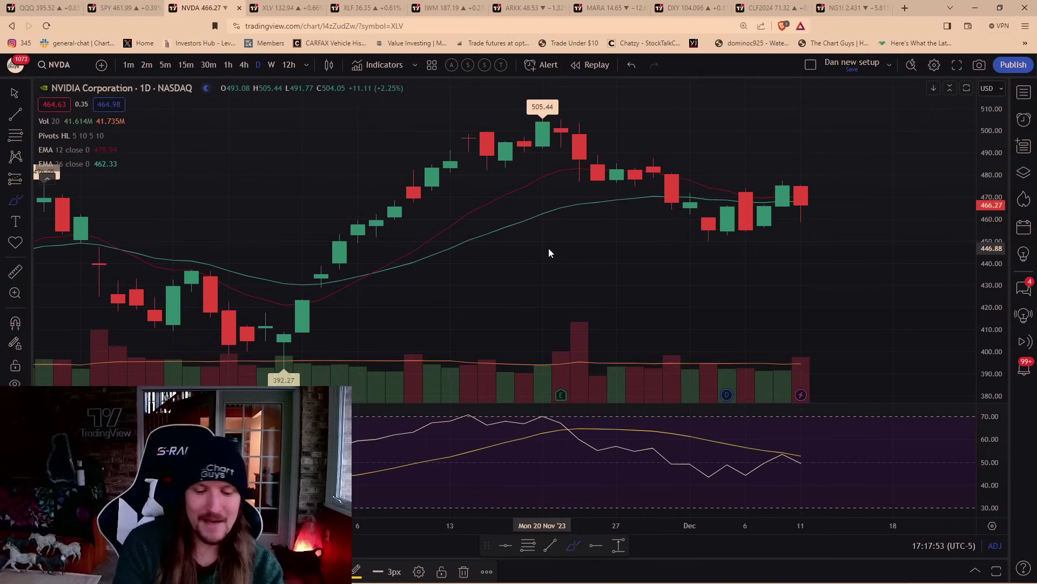
type("SMH")
key("Return")
type("AMD")
key("Return")
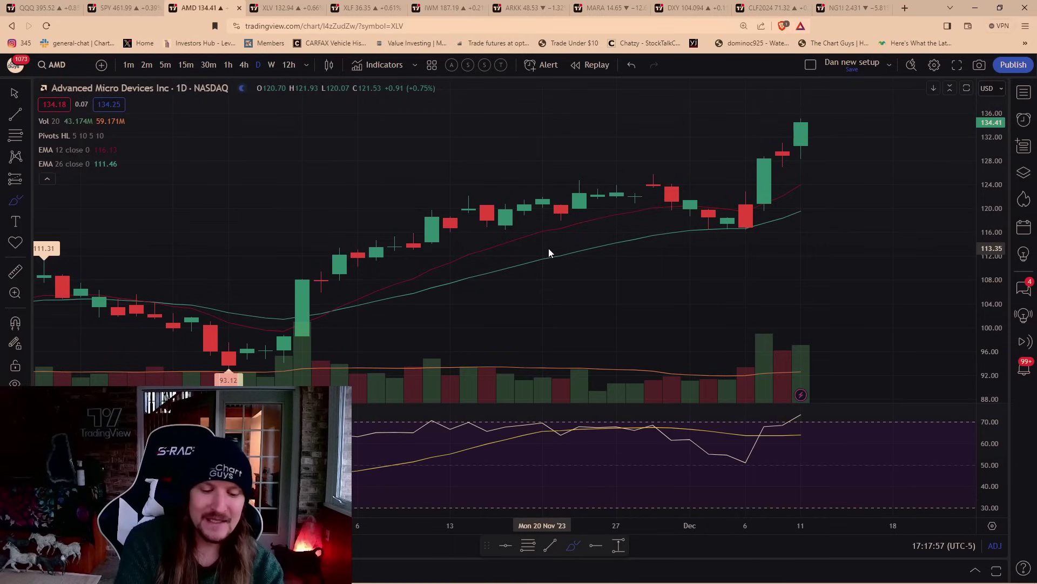
Step: Load Micron (MU), then chart the MU/NVDA ratio
type("MU")
key("Return")
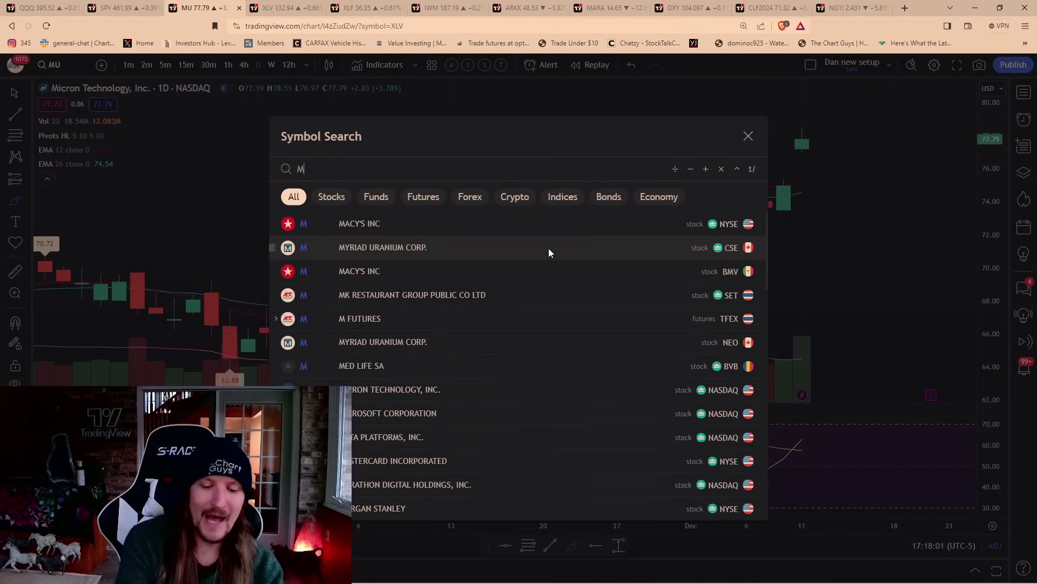
type("/NVDA")
key("Return")
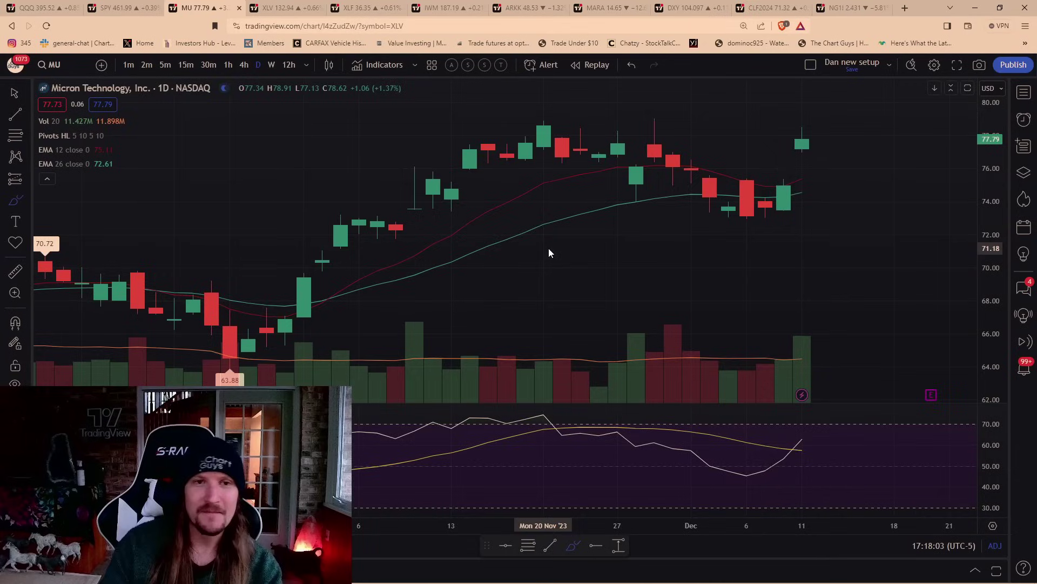
scroll(549, 253, "down", 5)
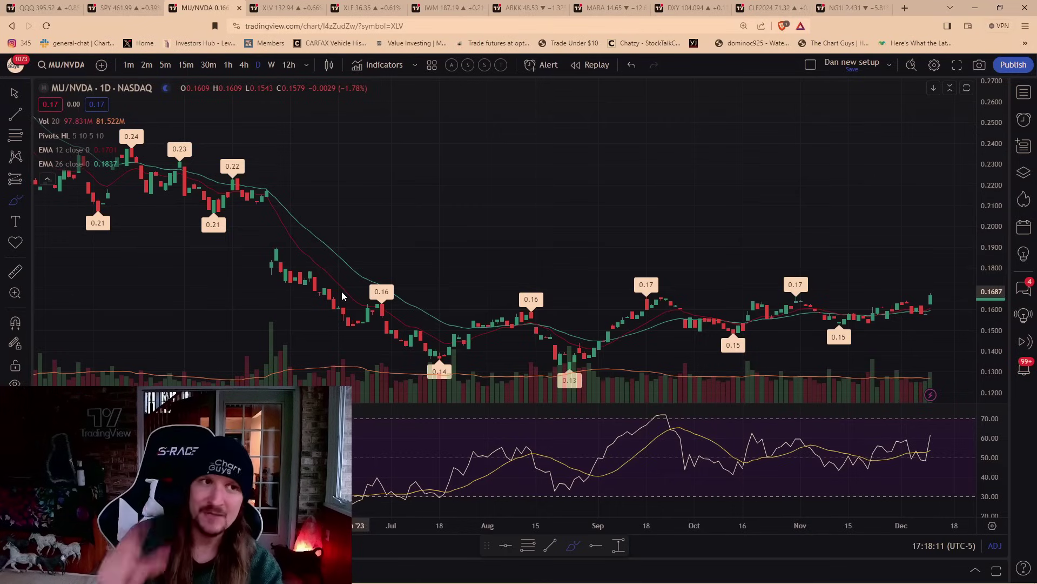
Step: Chart the AMD/NVDA daily ratio, latest near 0.2883
type("AMD/")
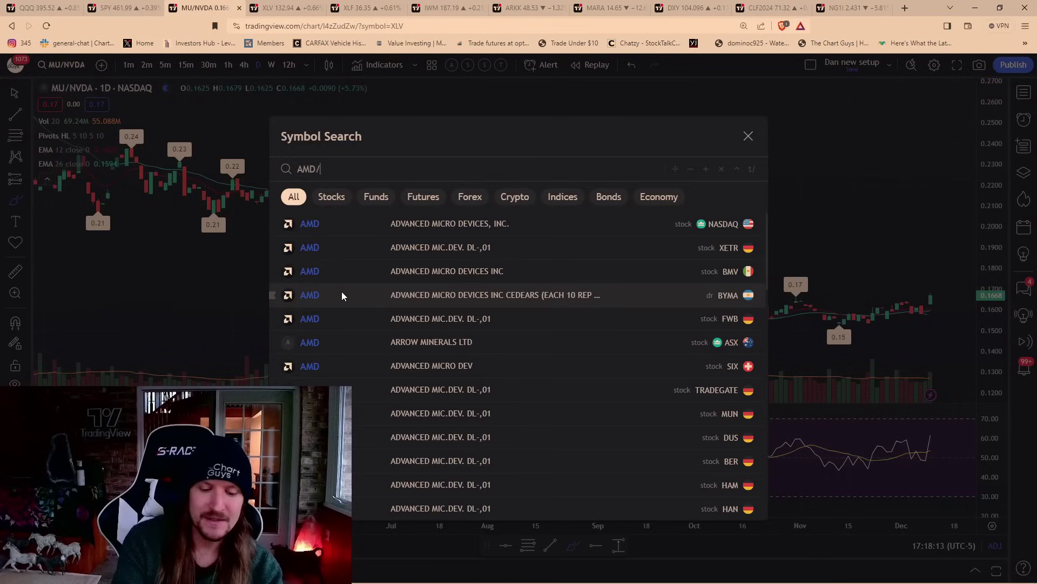
type("NVDA")
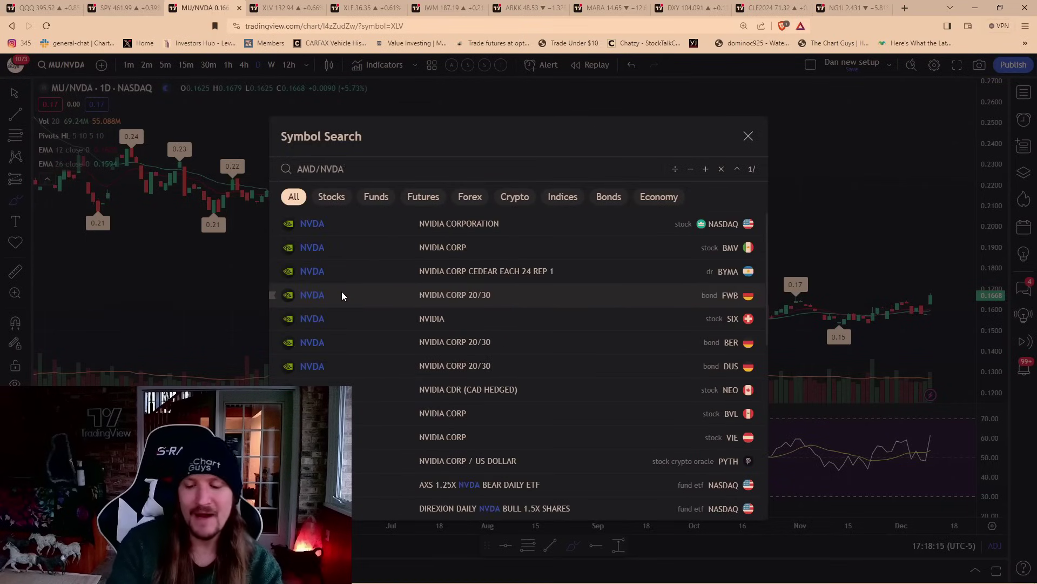
key("Return")
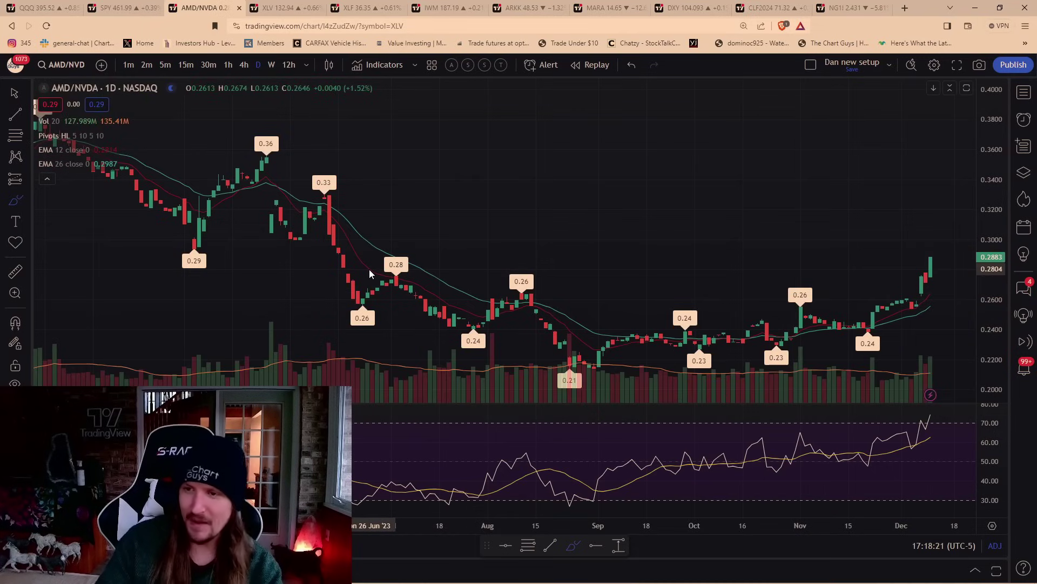
scroll(519, 270, "down", 3)
scroll(783, 270, "up", 3)
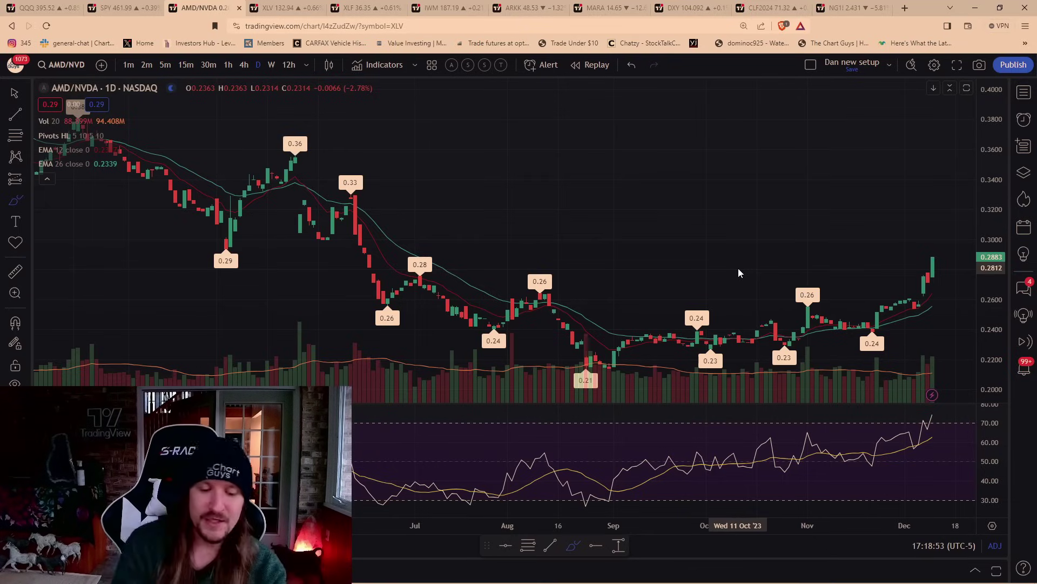
Step: Load Netflix on hourly candles, then switch to 15-minute candles
type("NFLX")
key("Return")
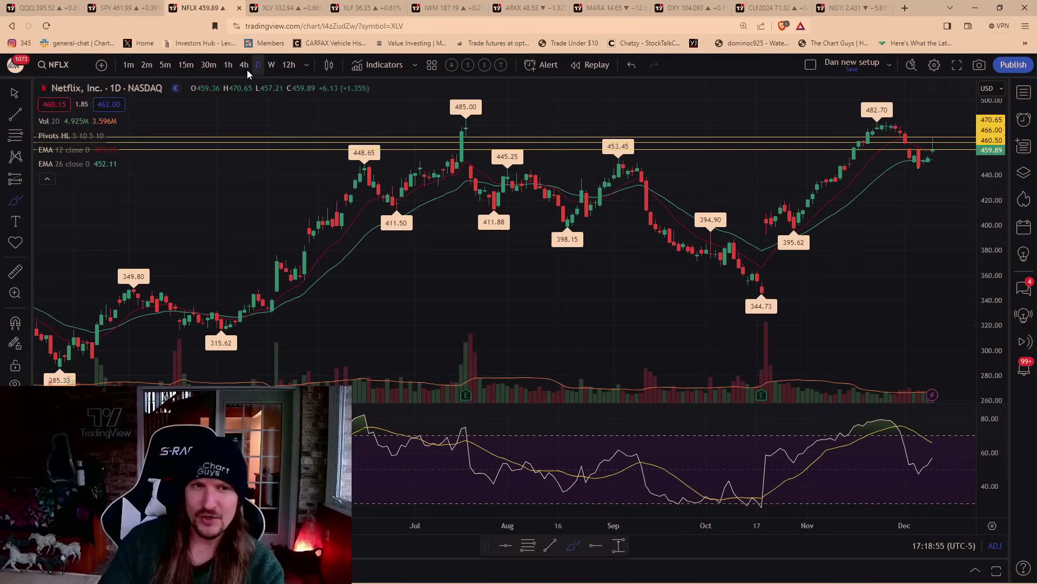
left_click(228, 65)
scroll(565, 323, "up", 5)
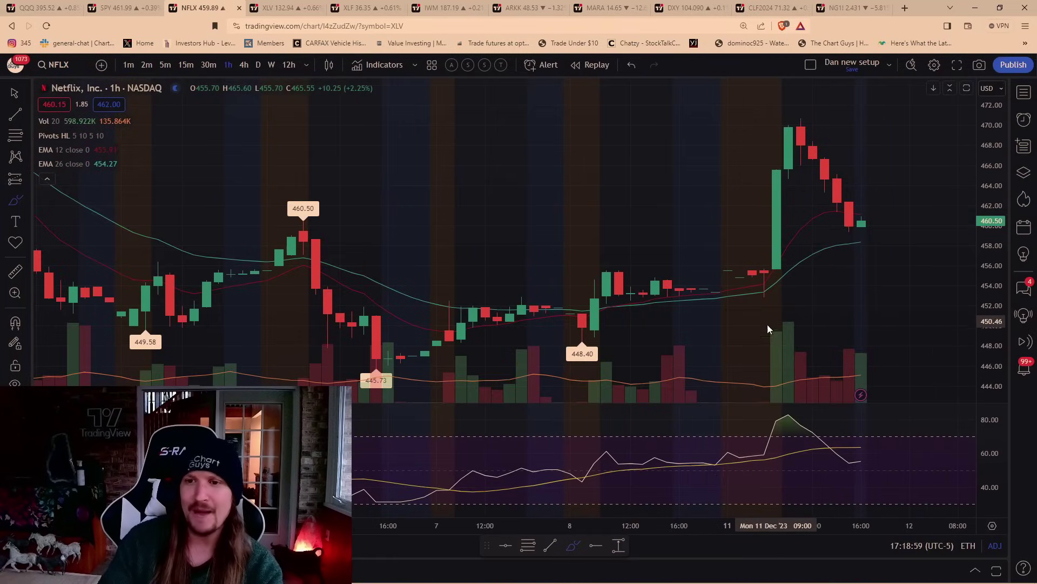
left_click(186, 65)
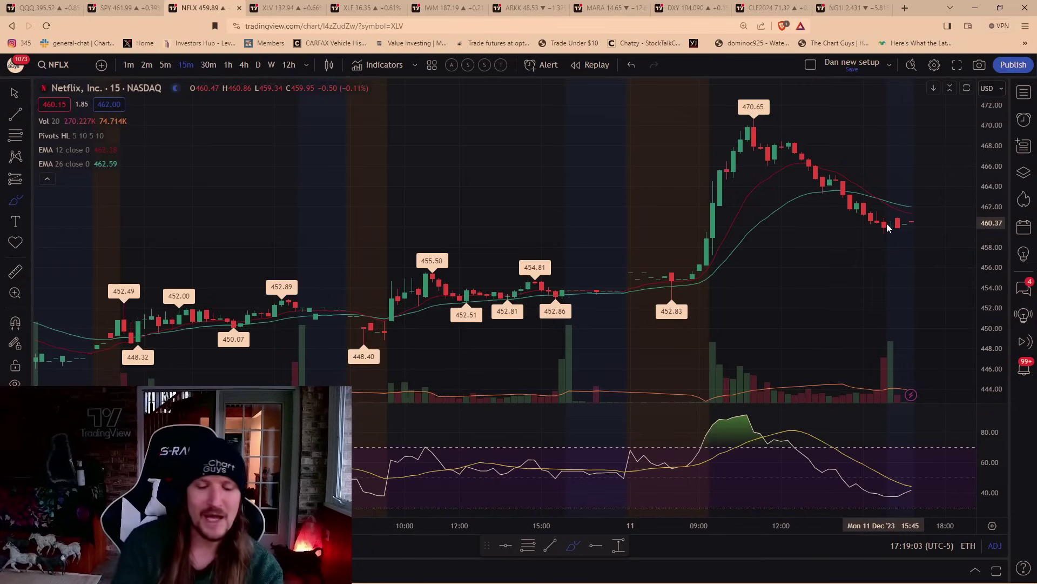
Step: View the Amazon and then Apple 15-minute charts
type("AMZN")
key("Return")
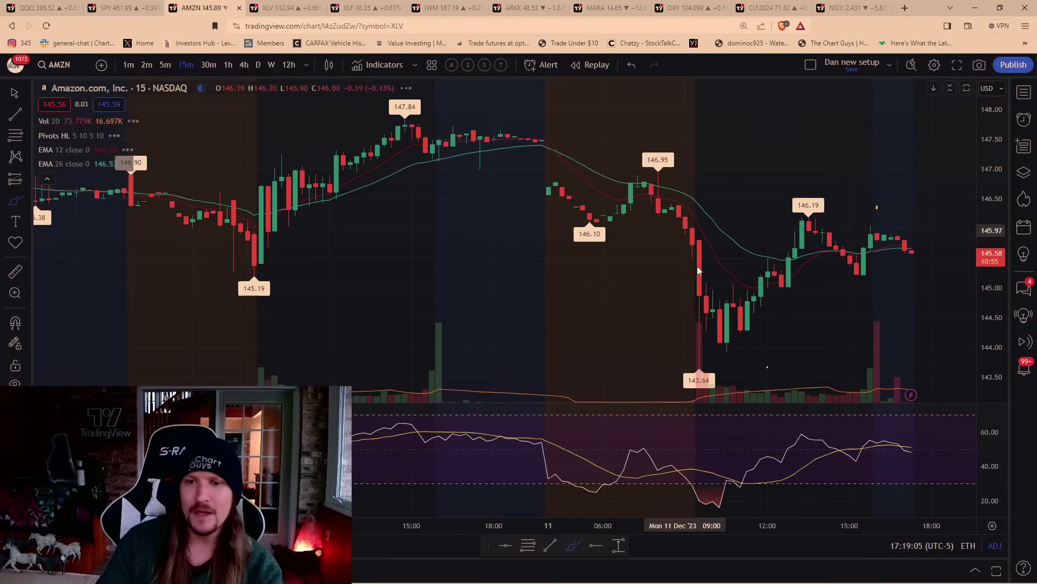
type("AAPL")
key("Return")
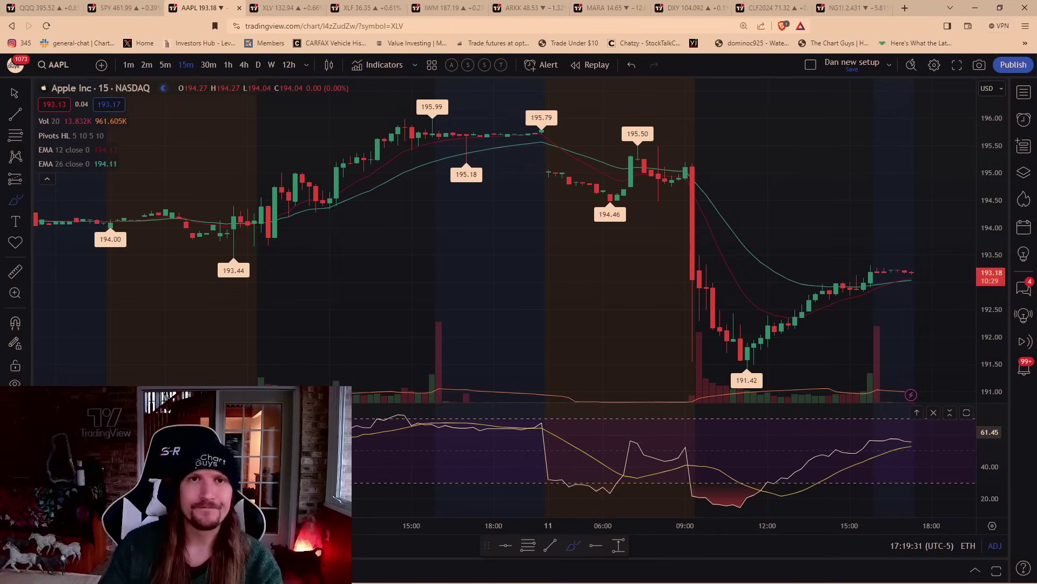
Step: Load the ARM chart and set it to daily candles, last near 64.89
type("ARM")
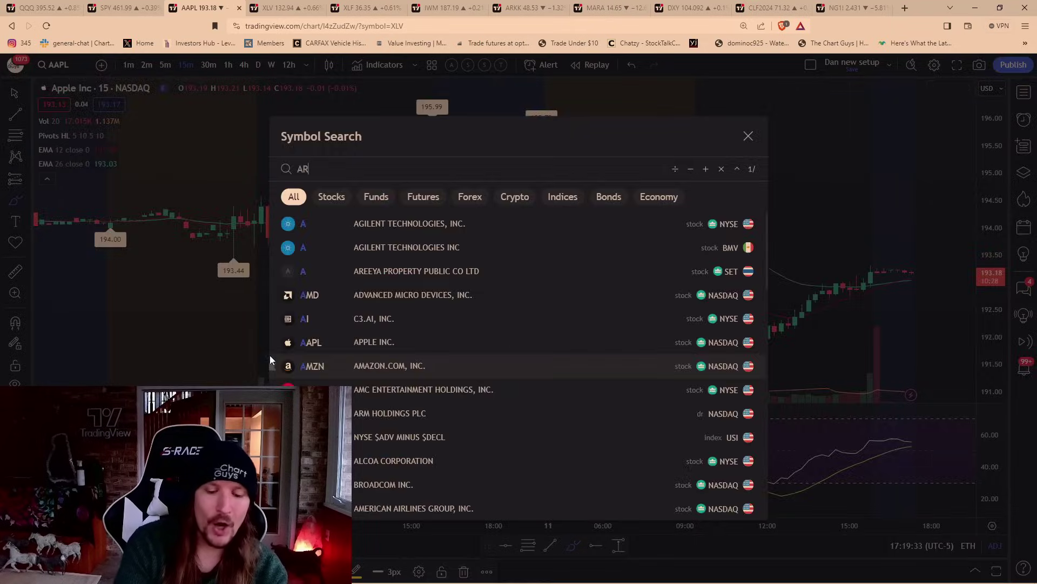
key("Return")
left_click(258, 64)
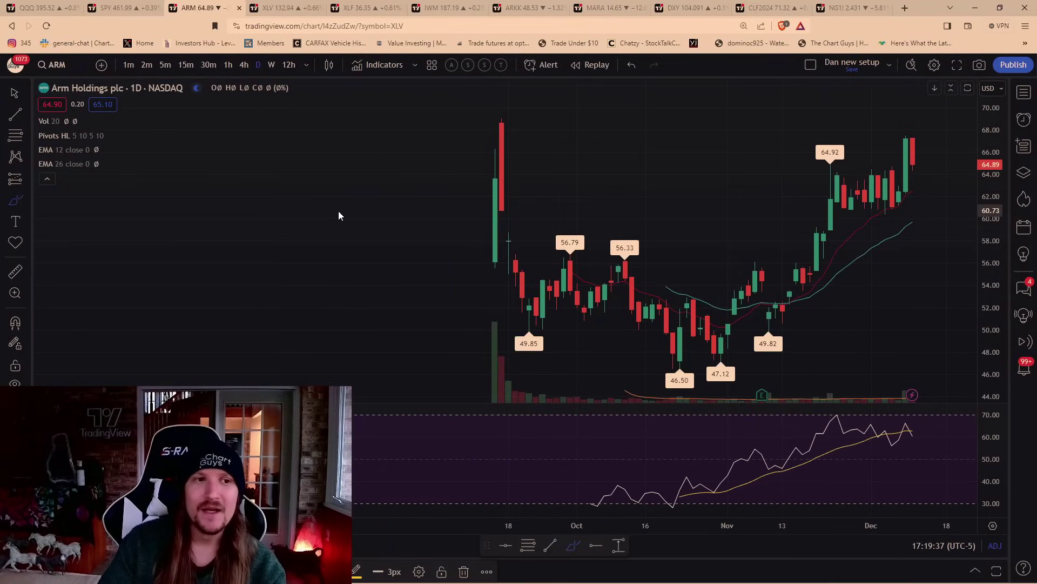
scroll(338, 215, "up", 5)
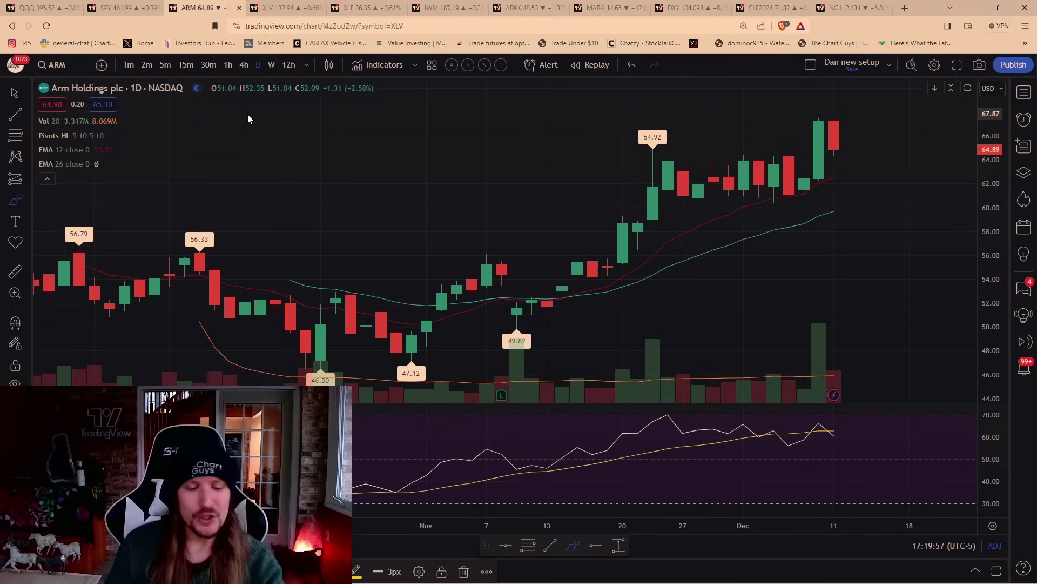
Step: Flip through the AAPL, AMZN, GOOGL and META daily charts
type("AAPL")
key("Return")
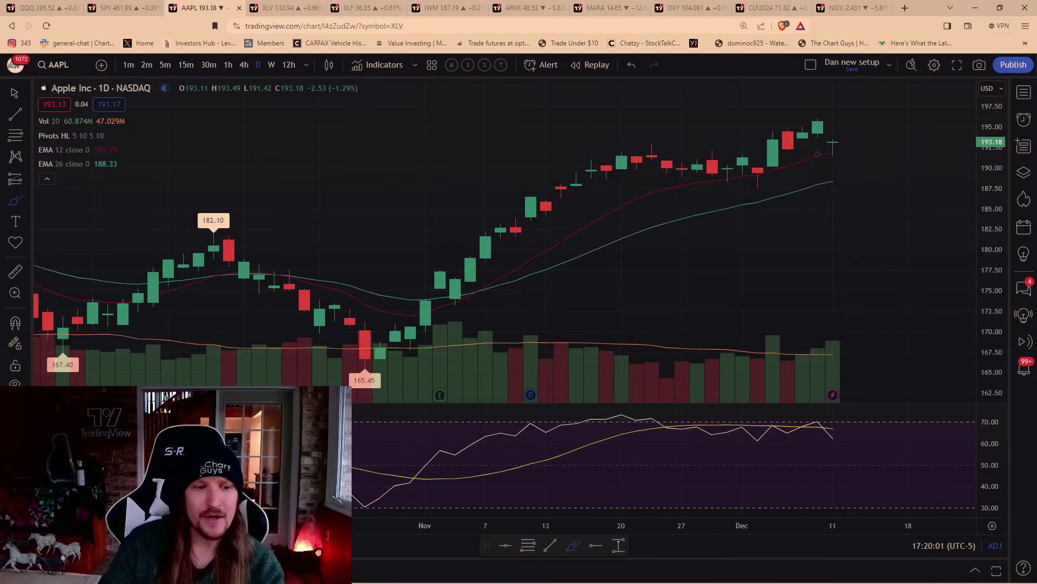
type("AMZN")
key("Return")
type("GOOGL")
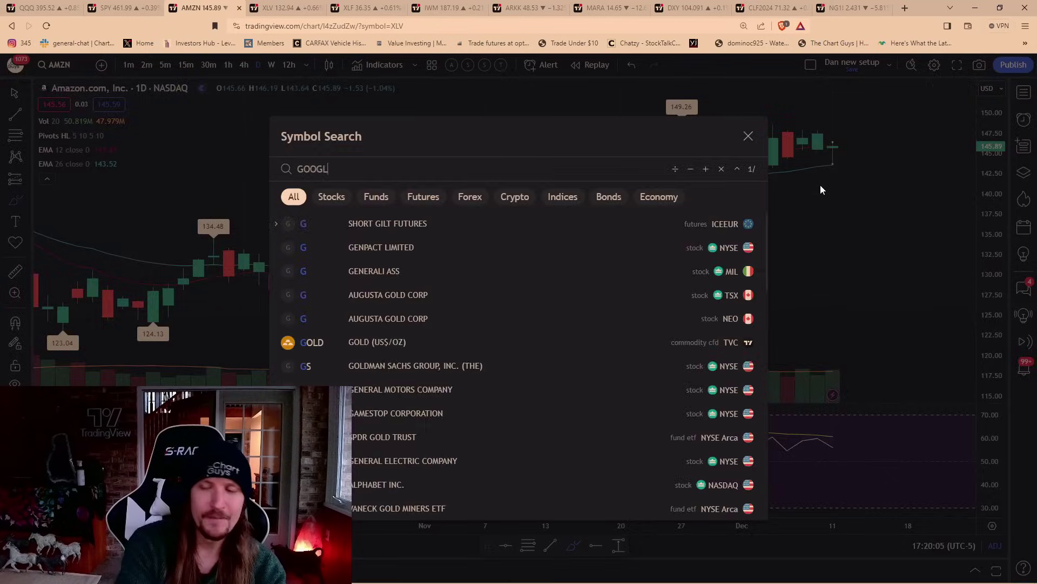
key("Return")
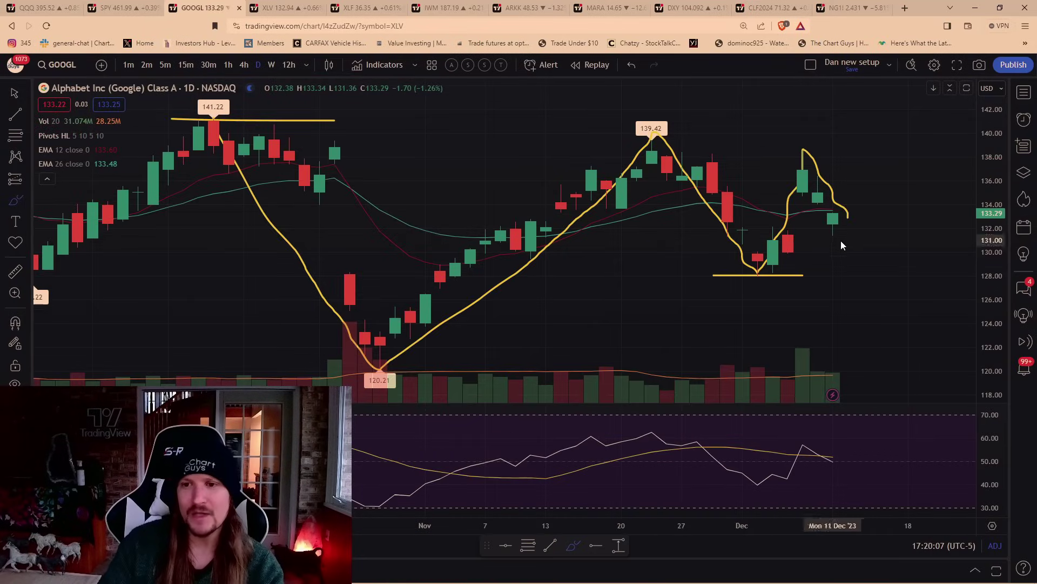
type("META")
key("Return")
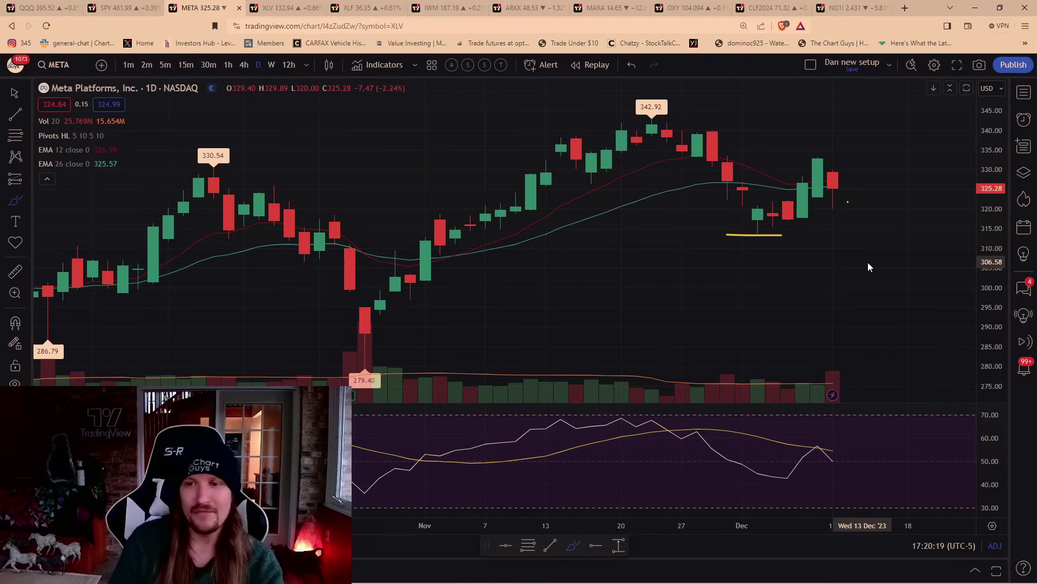
Step: Switch Meta to weekly candles, then load Amazon's weekly chart
left_click(271, 64)
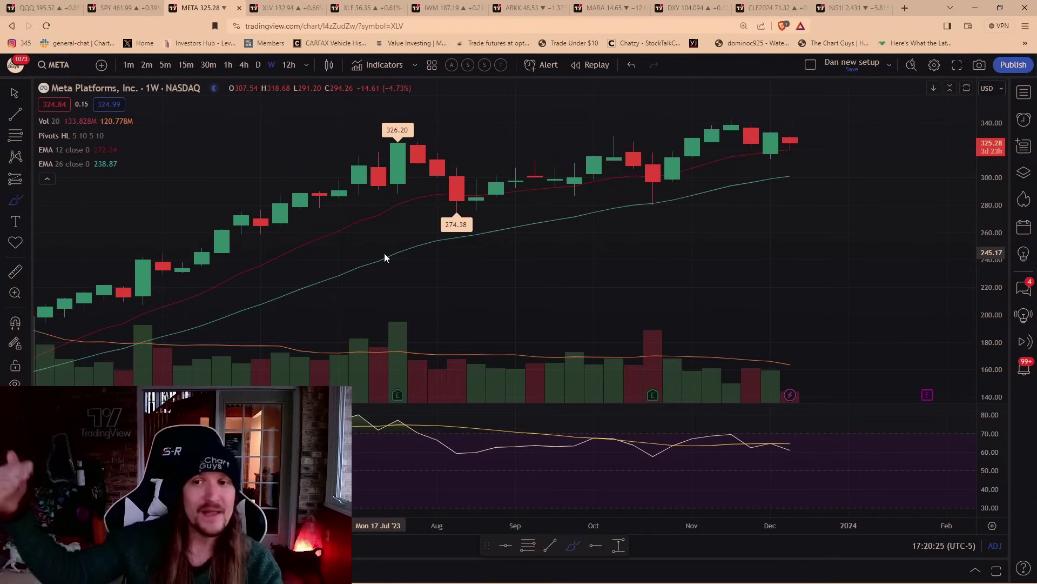
type("AMZN")
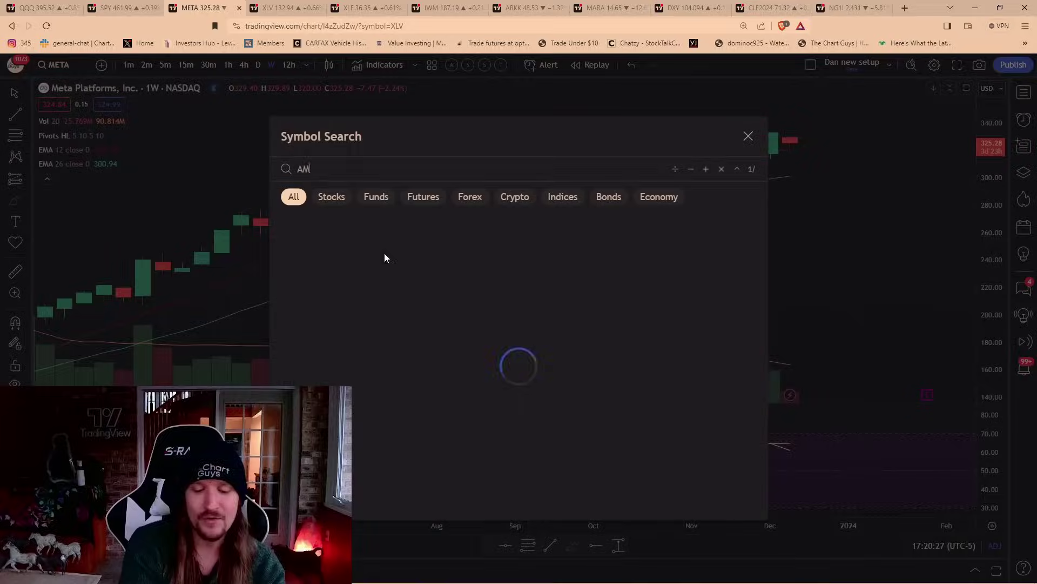
key("Return")
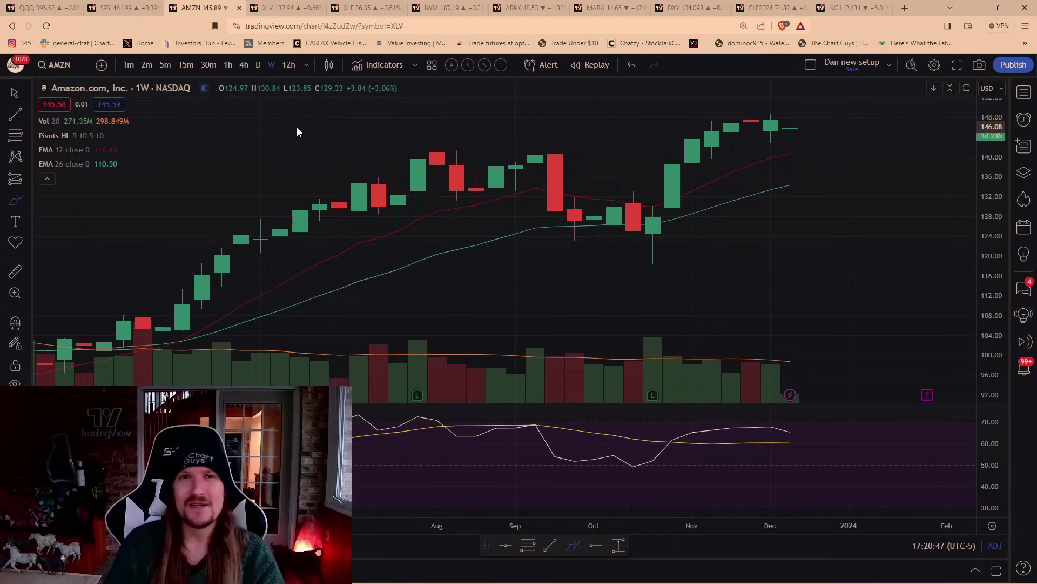
Step: Bring up the XLV health care chart and highlight two higher lows in yellow
key("ctrl+Tab")
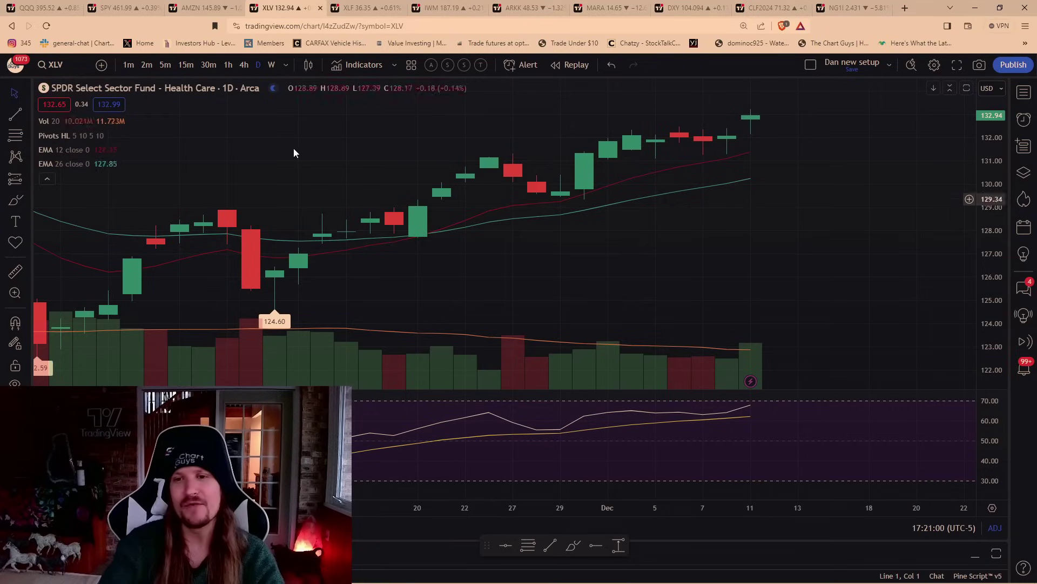
left_click(15, 200)
left_click_drag(539, 205, 584, 201)
left_click_drag(632, 161, 656, 160)
Step: Zoom out on the XLV daily chart to show more price history
scroll(748, 117, "down", 2)
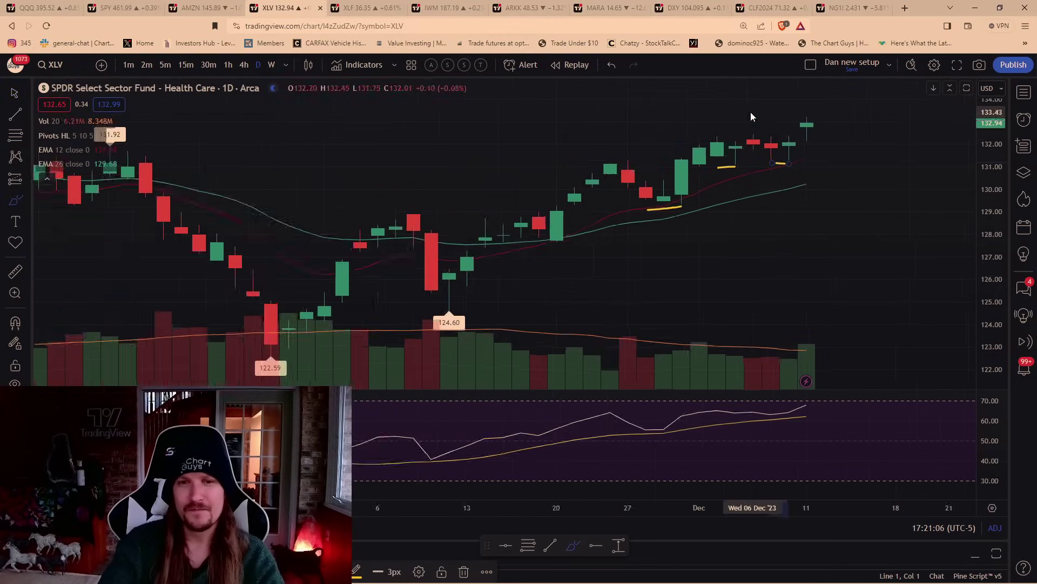
scroll(452, 155, "down", 3)
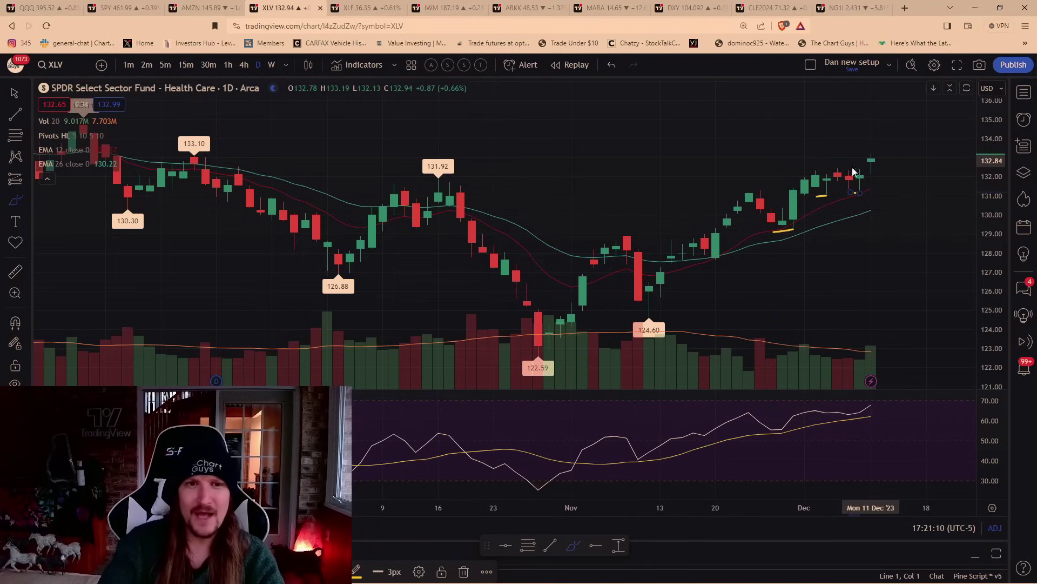
scroll(255, 180, "down", 2)
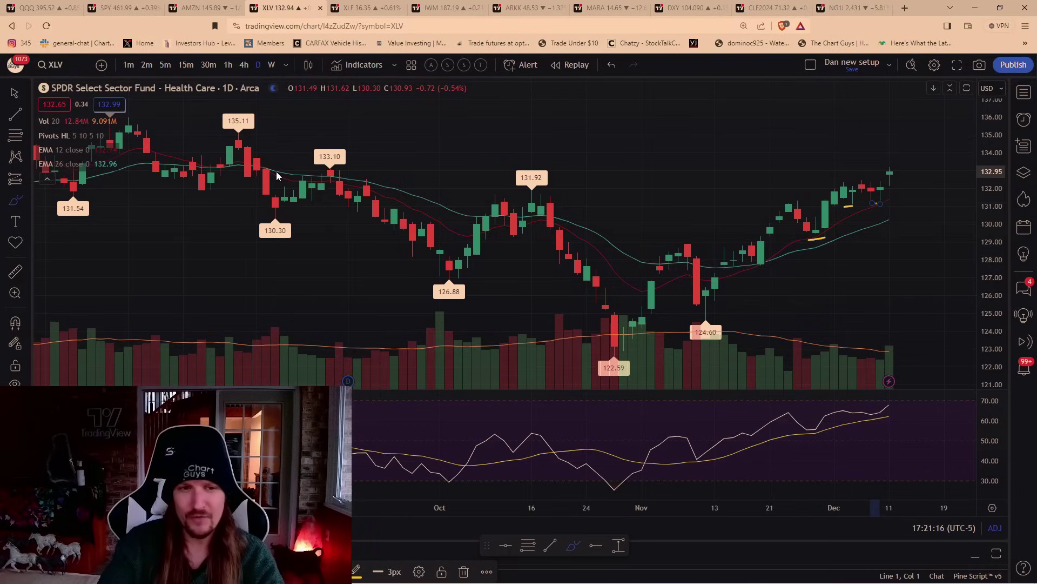
scroll(276, 171, "down", 3)
scroll(290, 175, "up", 2)
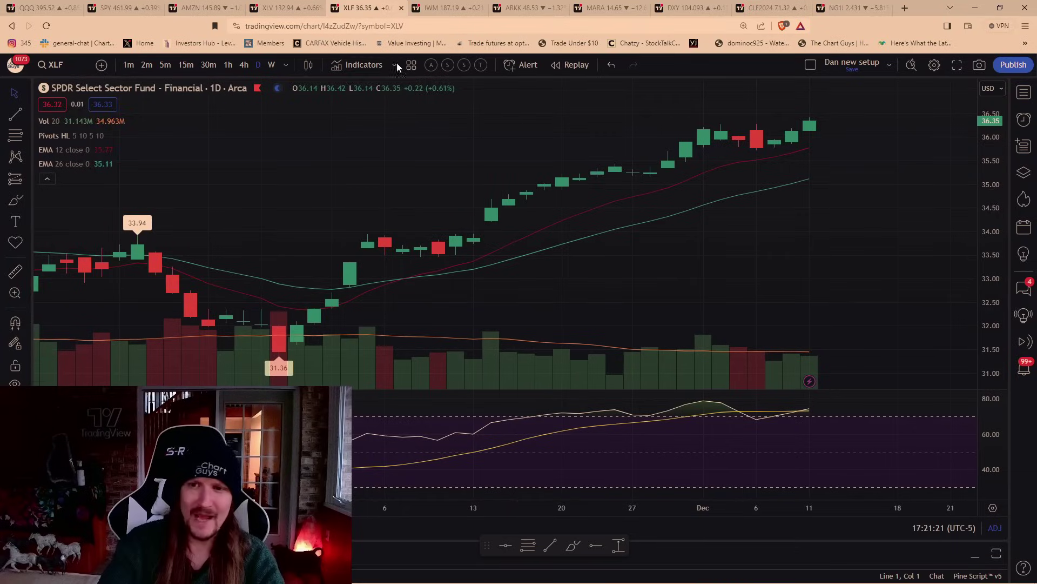
Step: Switch XLF to weekly candles and frame the chart from about July 2023 onward
scroll(546, 195, "up", 3)
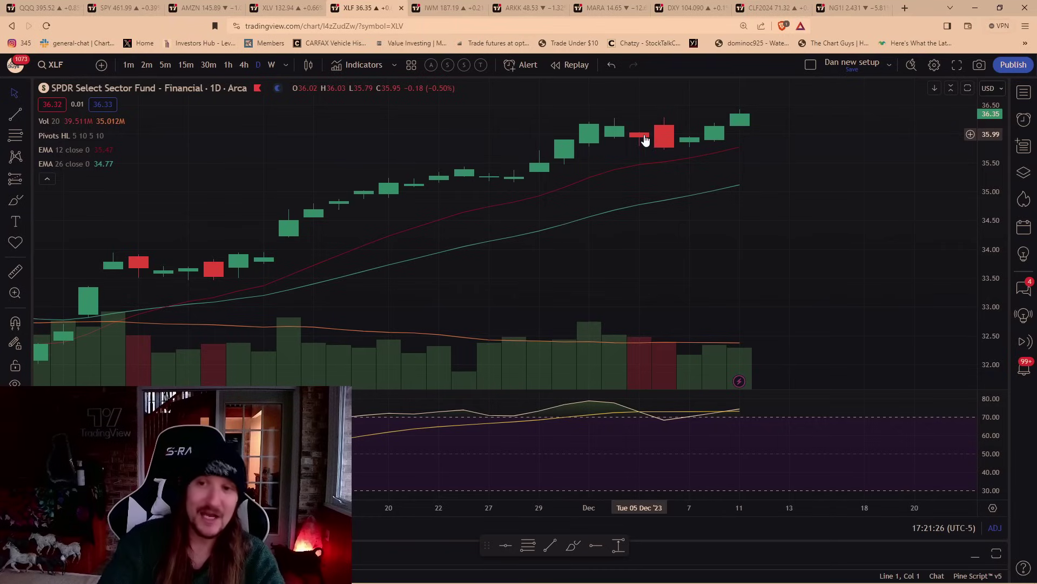
scroll(384, 141, "down", 3)
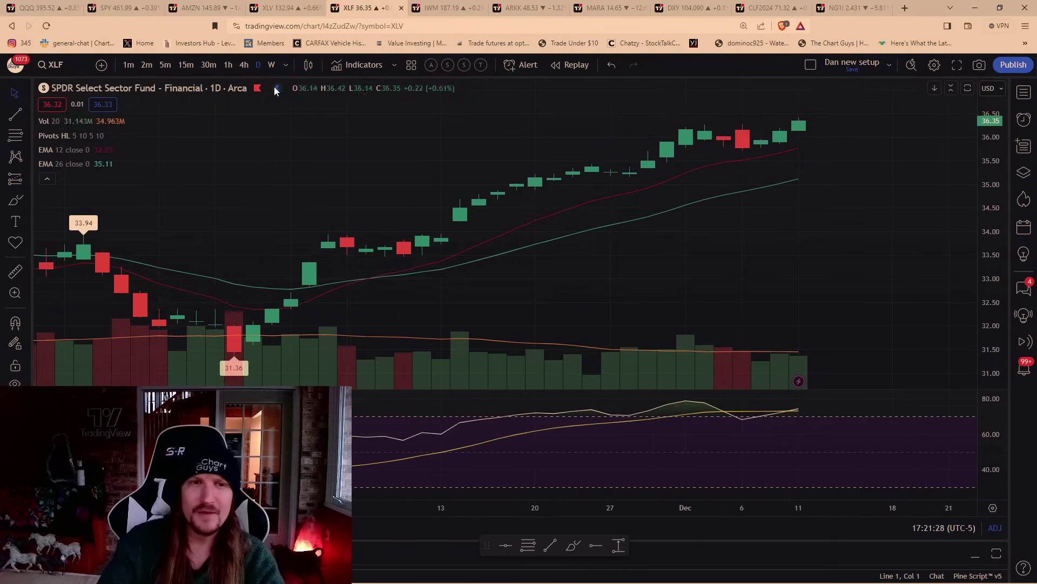
left_click(272, 65)
scroll(435, 142, "down", 3)
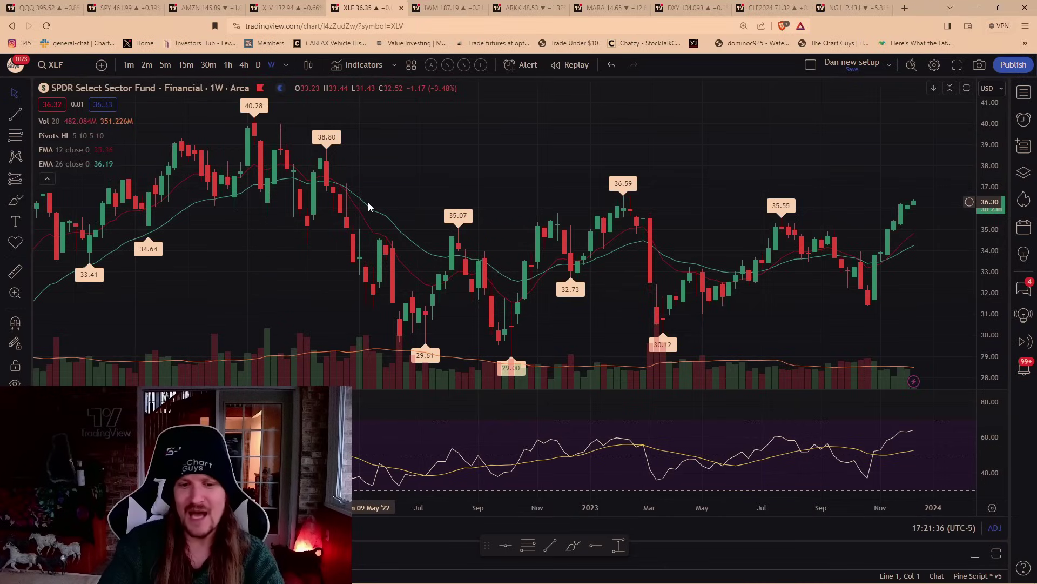
scroll(394, 206, "up", 3)
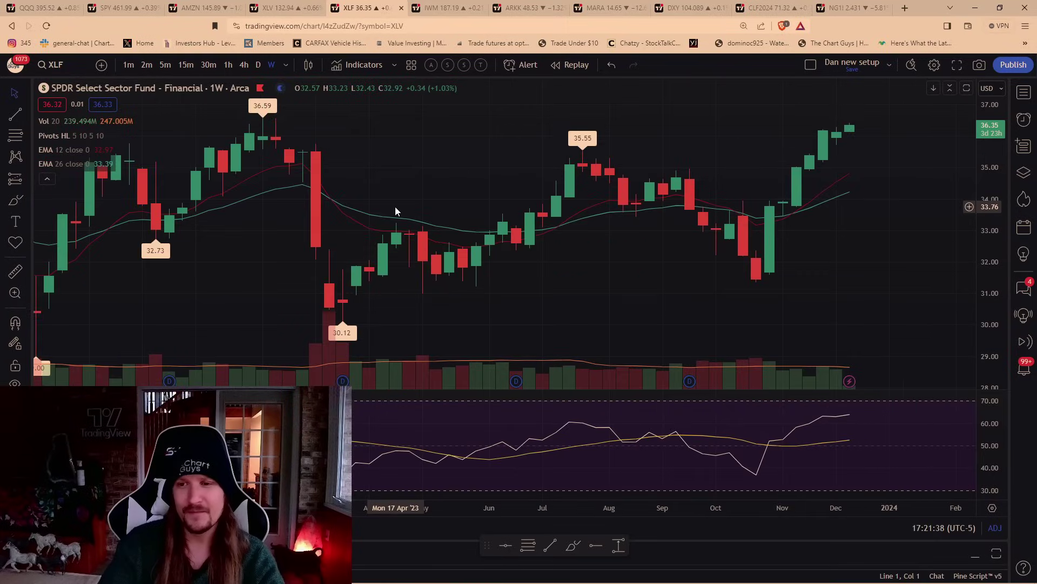
scroll(816, 241, "up", 2)
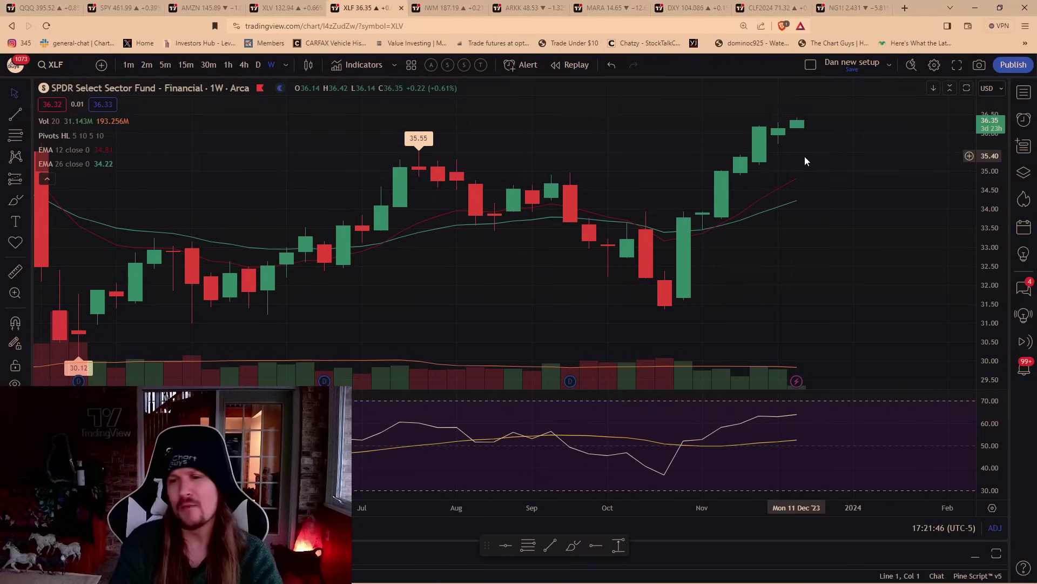
Step: Flip between the IWM and ARKK charts, ending on the Marathon Digital (MARA) daily chart
left_click(440, 8)
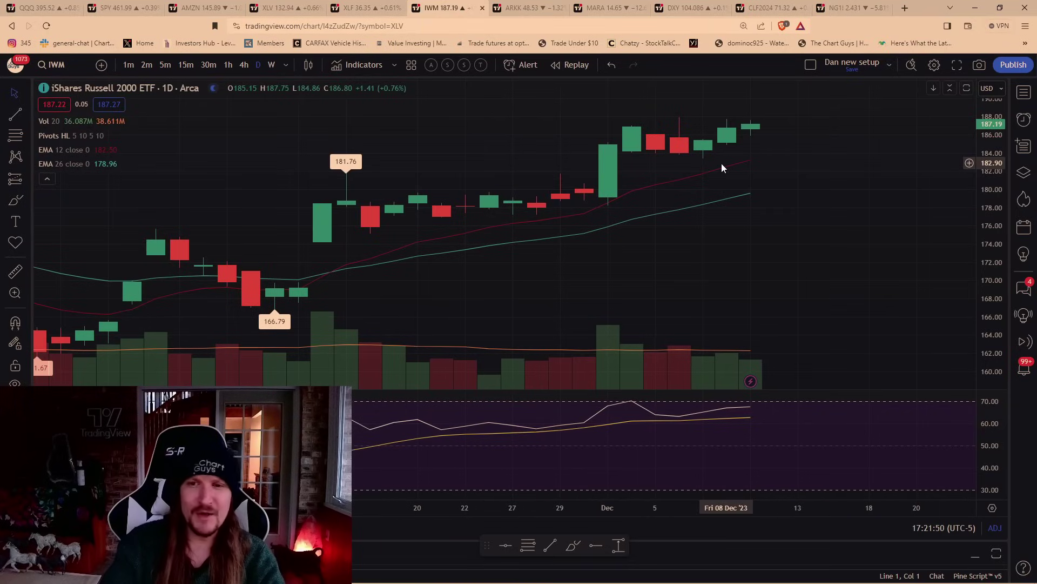
key("ctrl+Tab")
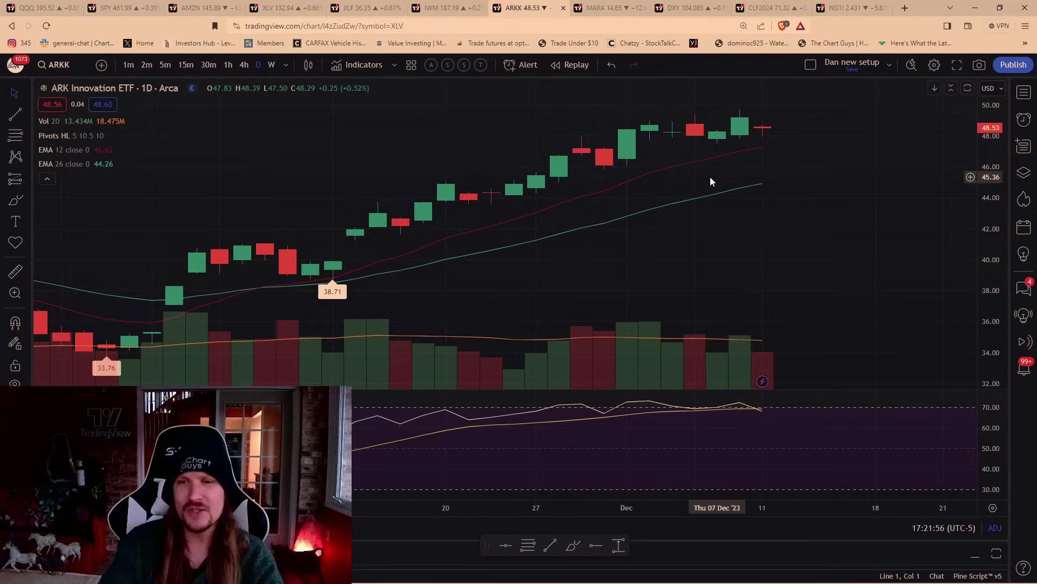
key("ctrl+shift+Tab")
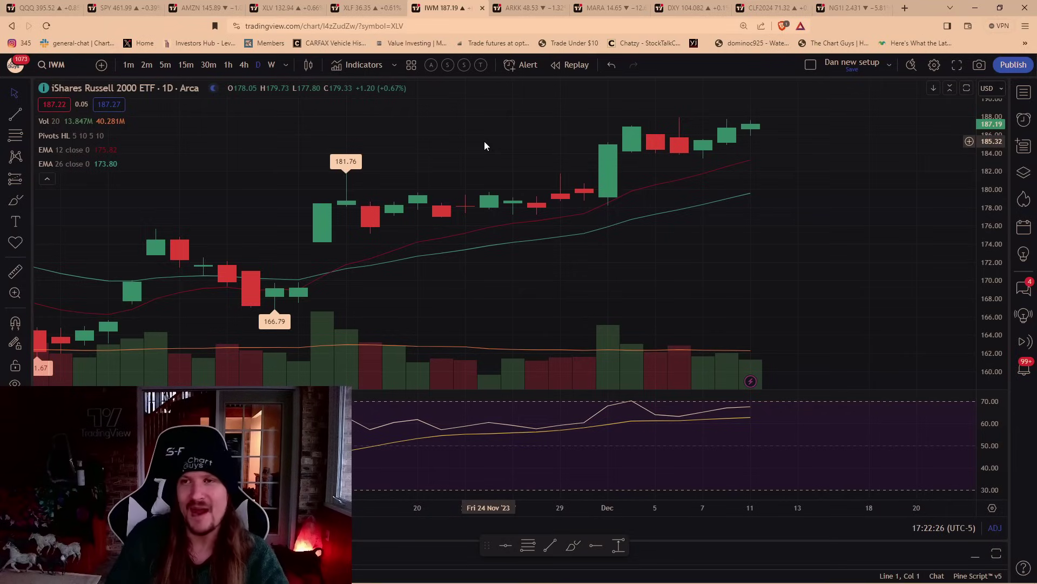
left_click(516, 7)
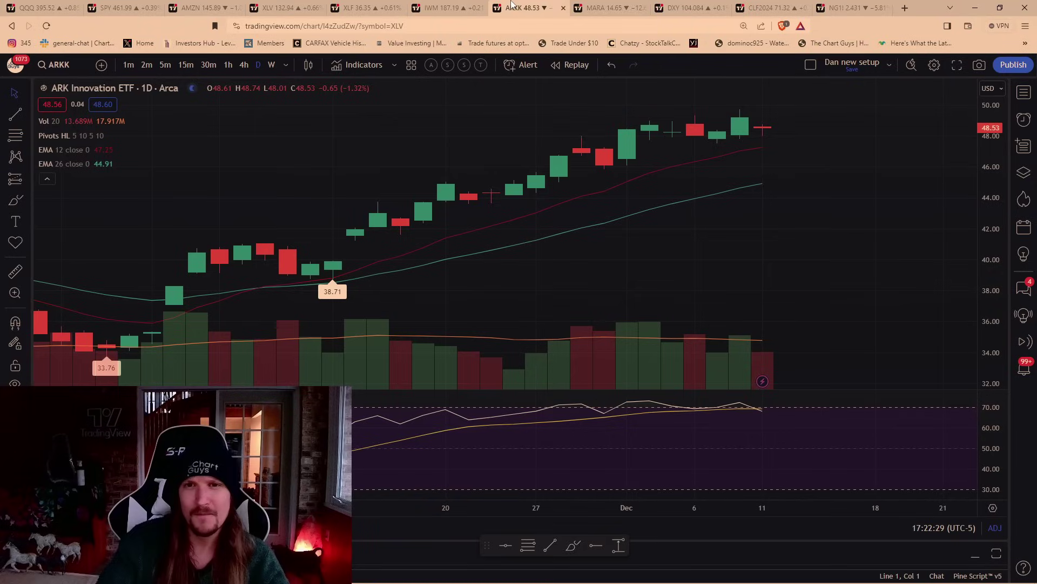
left_click(600, 8)
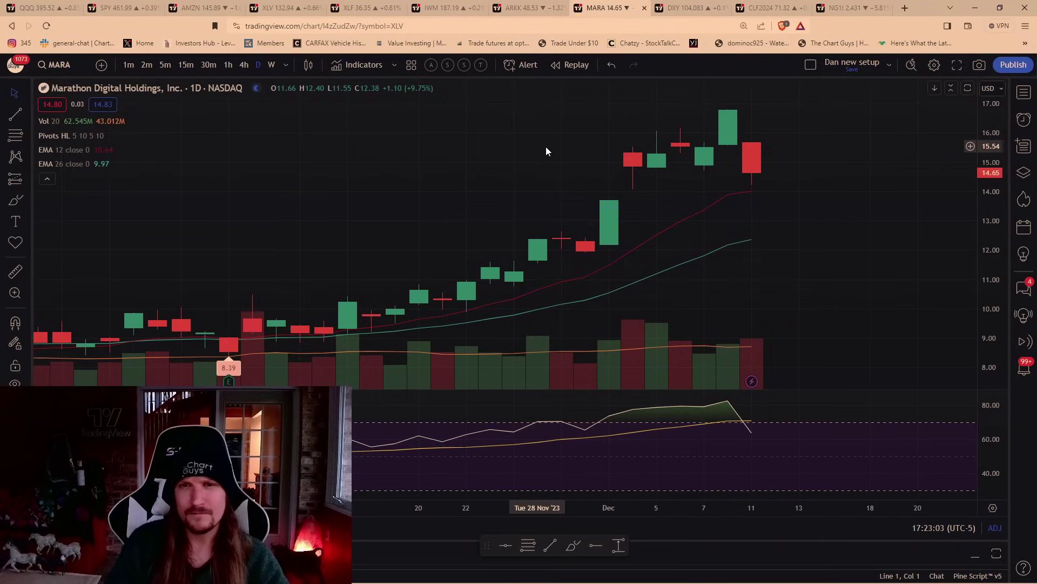
Step: Show DXY on 4-hour candles with magnet on and horizontal lines at 104.263 and 103.988
key("ctrl+Tab")
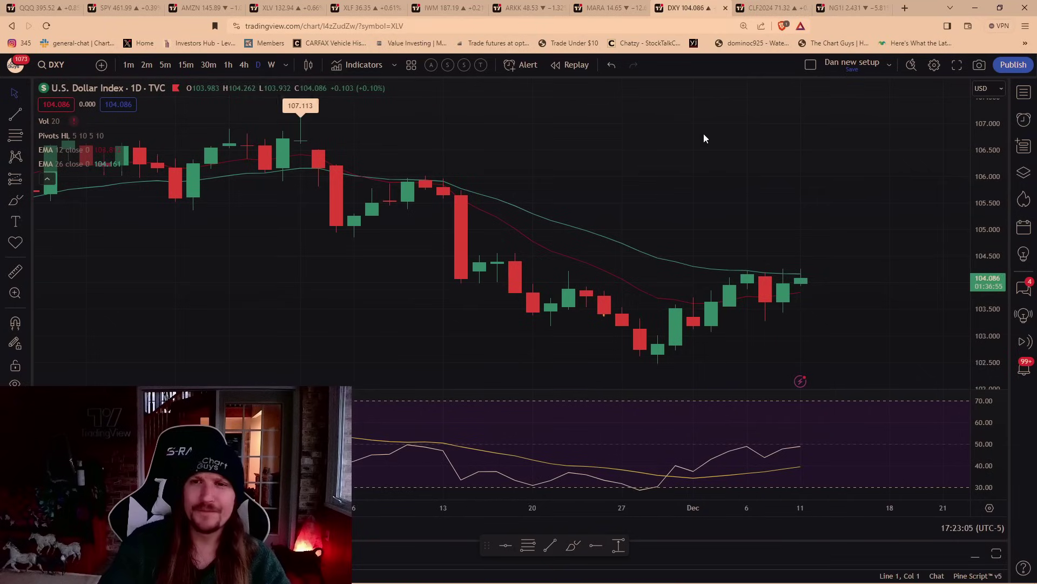
left_click(247, 67)
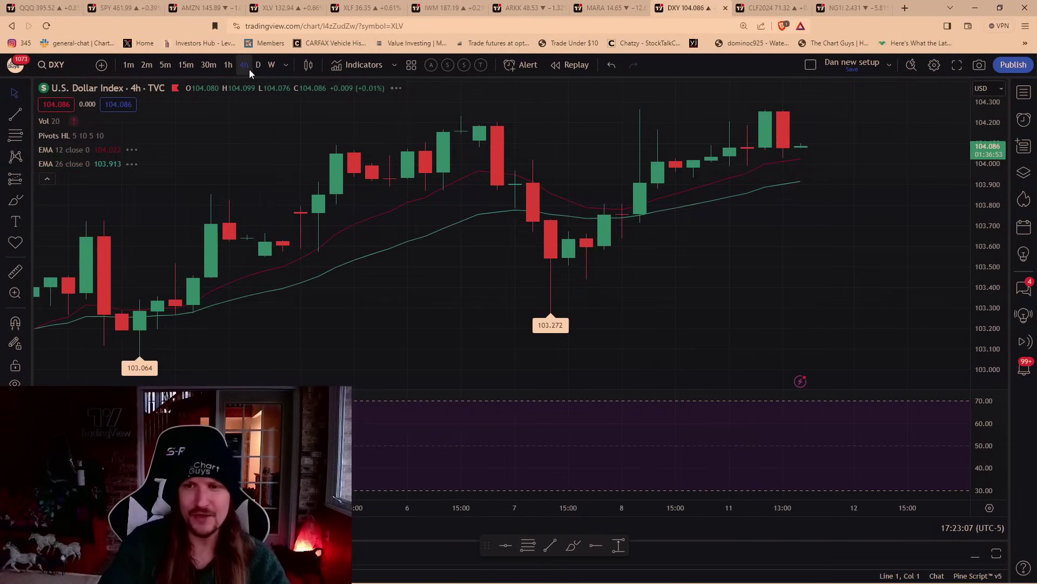
left_click(15, 323)
key("alt+h")
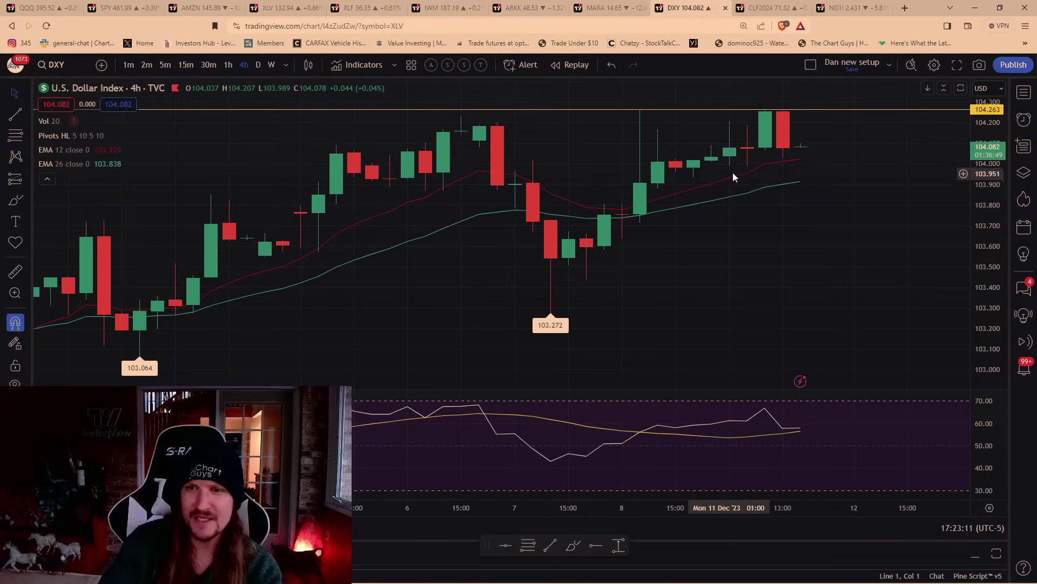
key("alt+h")
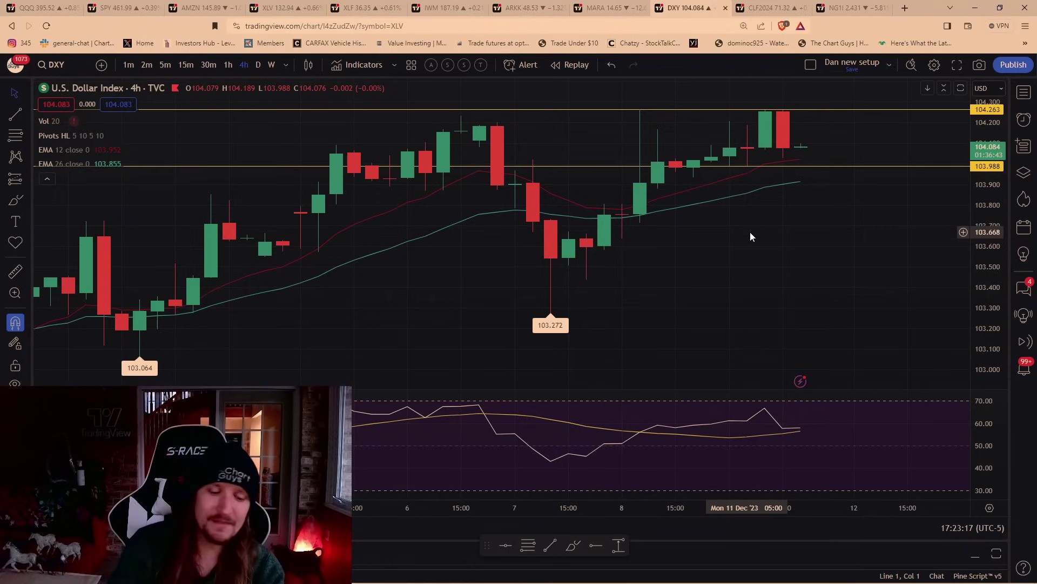
Step: Load the gold spot XAUUSD chart and view it on daily, then weekly candles
type("XAUUSD")
key("Return")
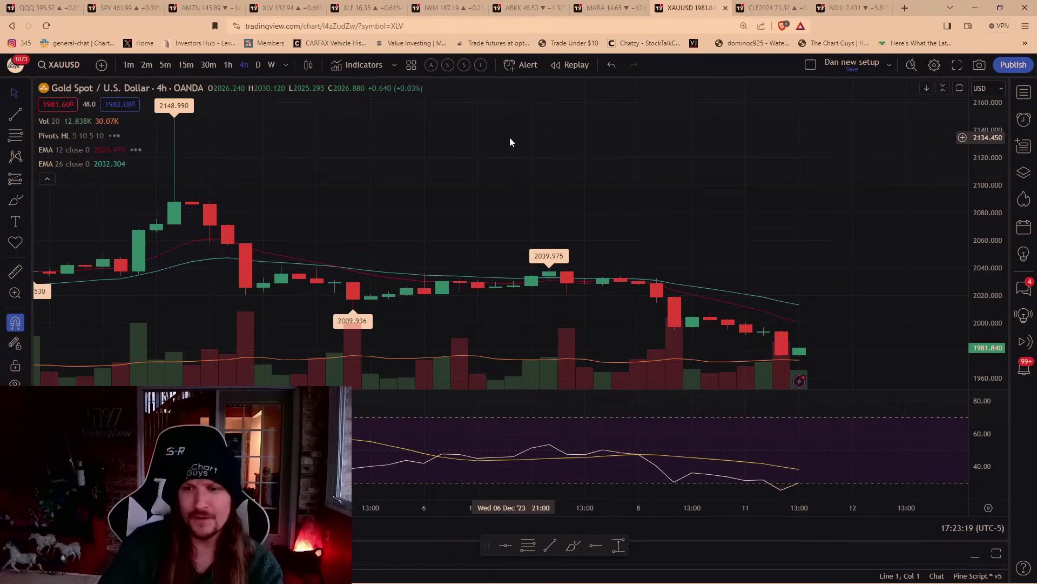
left_click(257, 64)
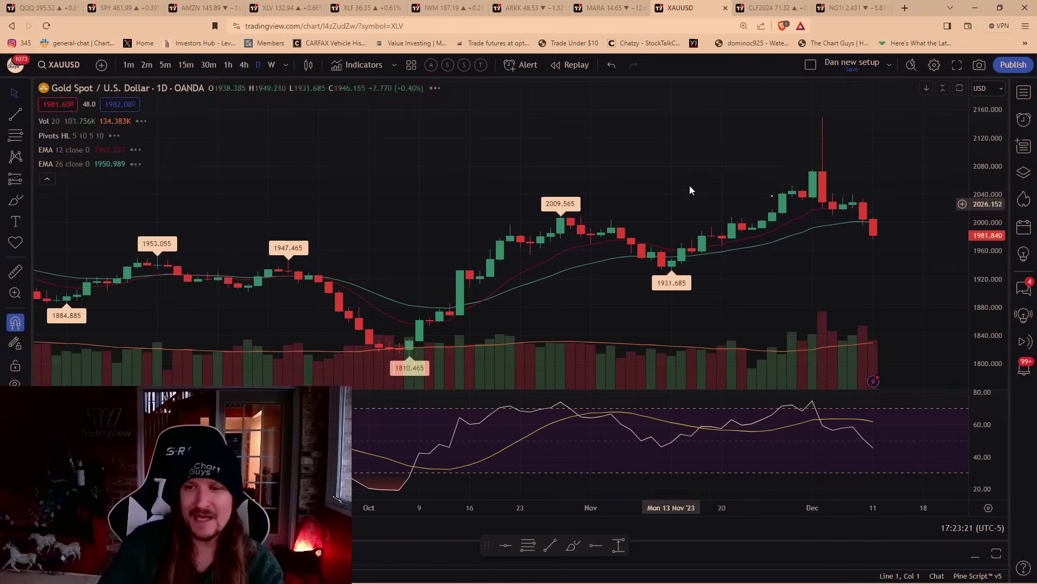
left_click(271, 64)
scroll(549, 257, "up", 5)
Step: Sketch gold's path up from the October low, erase it, and return to daily candles
left_click(15, 200)
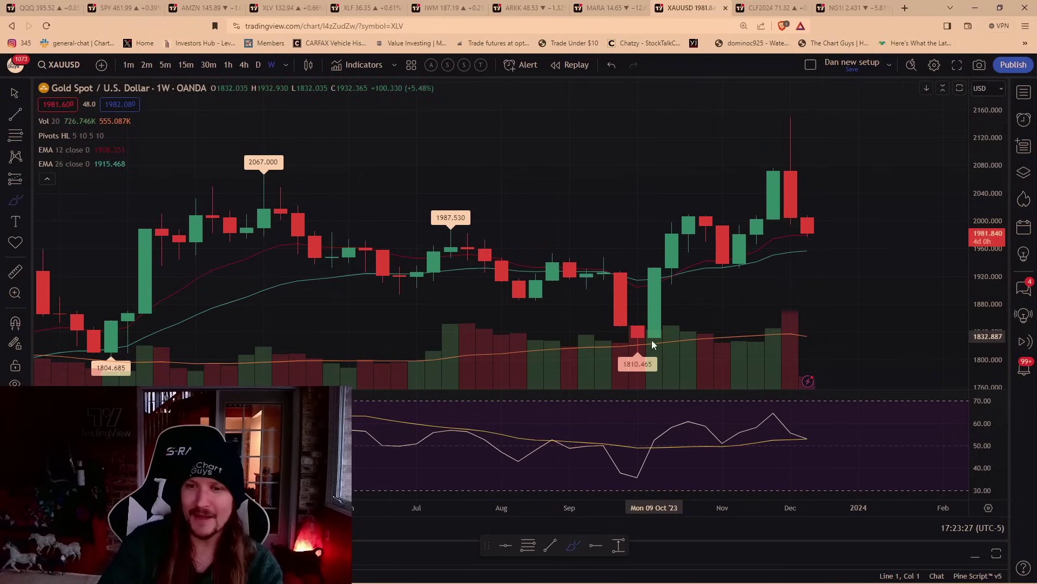
mouse_move(638, 342)
left_mouse_down()
mouse_move(685, 207)
mouse_move(727, 268)
mouse_move(766, 167)
mouse_move(805, 191)
mouse_move(819, 249)
mouse_move(848, 195)
mouse_move(893, 253)
left_mouse_up()
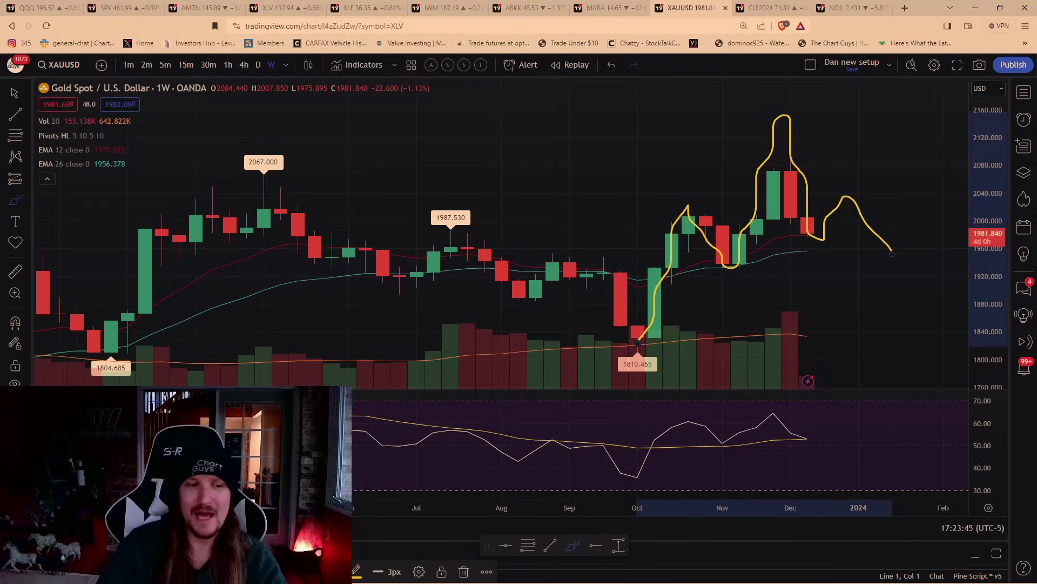
key("Delete")
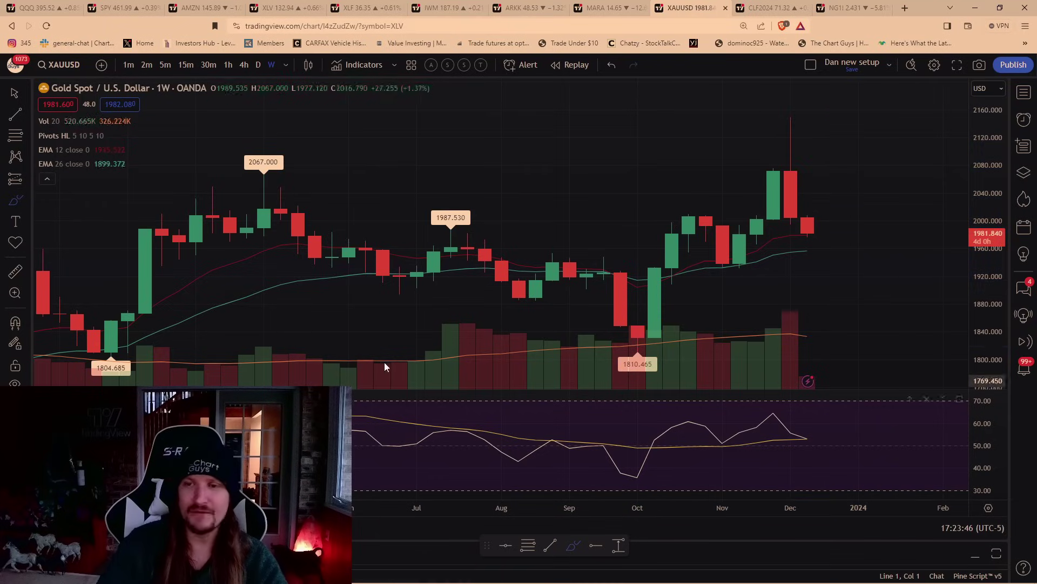
left_click(259, 71)
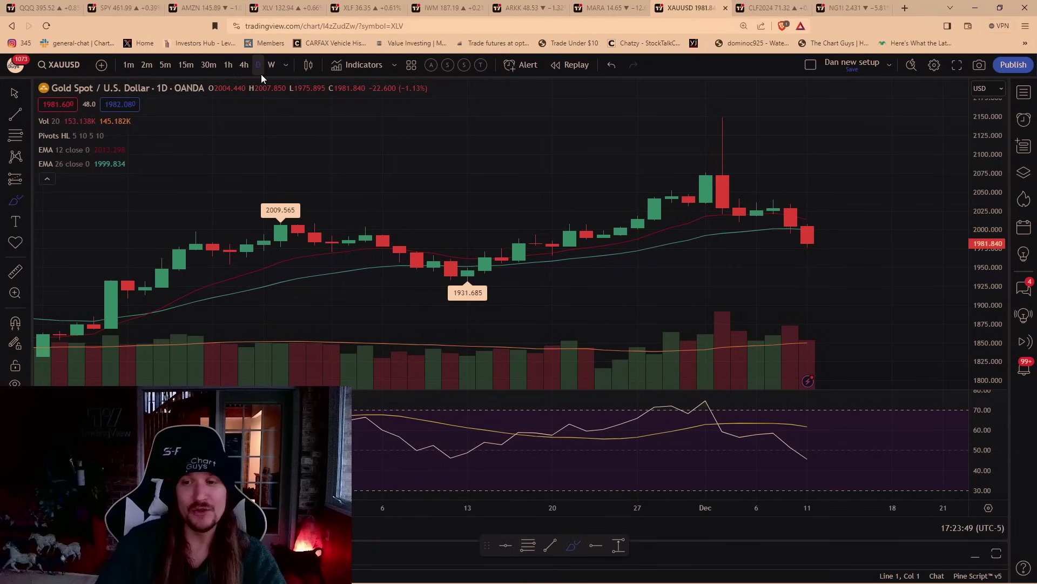
Step: Load XAGUSD, trace silver's November rally, view it on 4-hour candles, then move to GDX
type("XAGUSD")
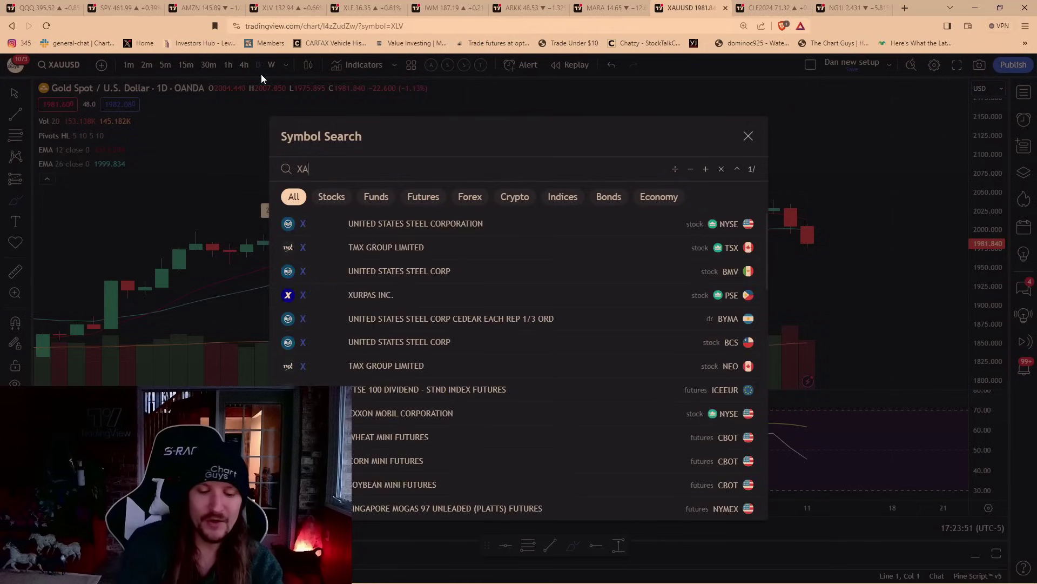
key("Return")
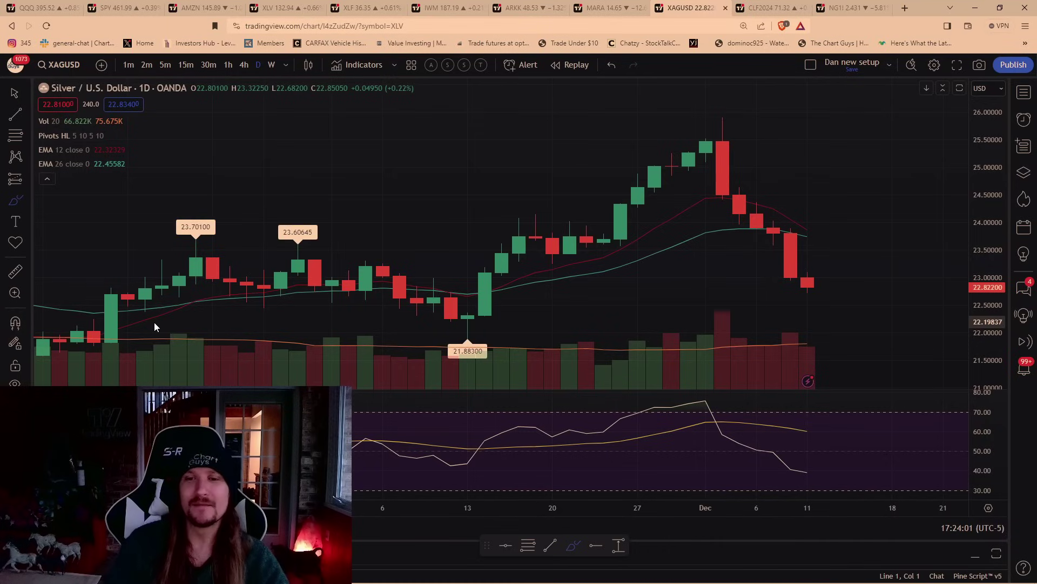
left_click_drag(486, 331, 706, 156)
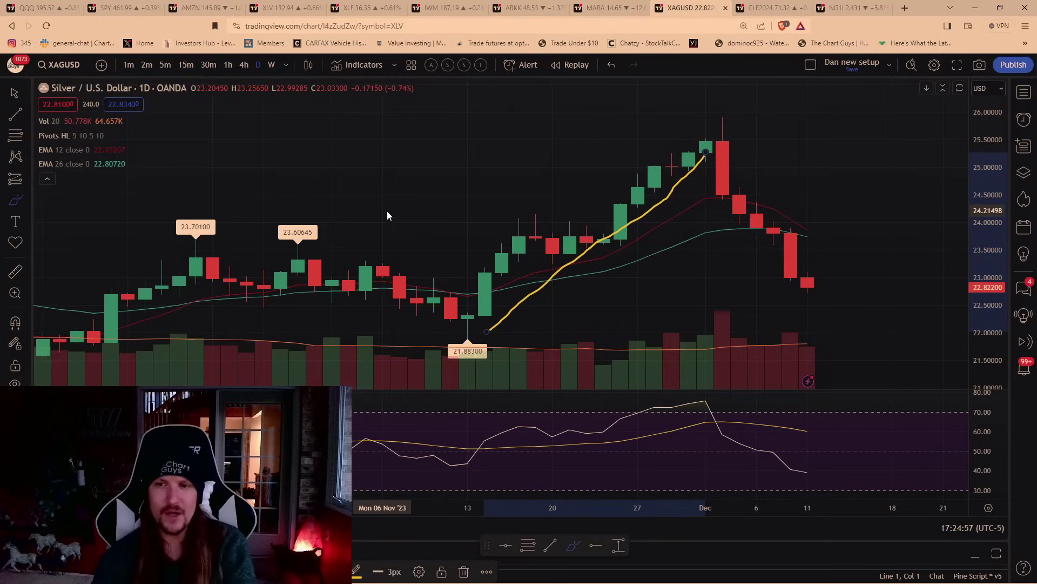
left_click(244, 65)
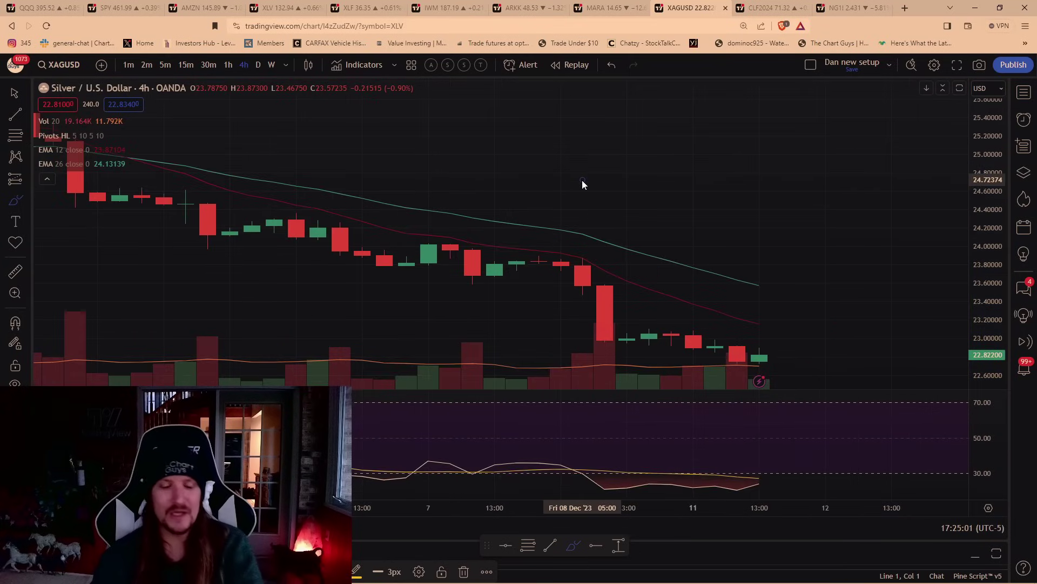
key("space")
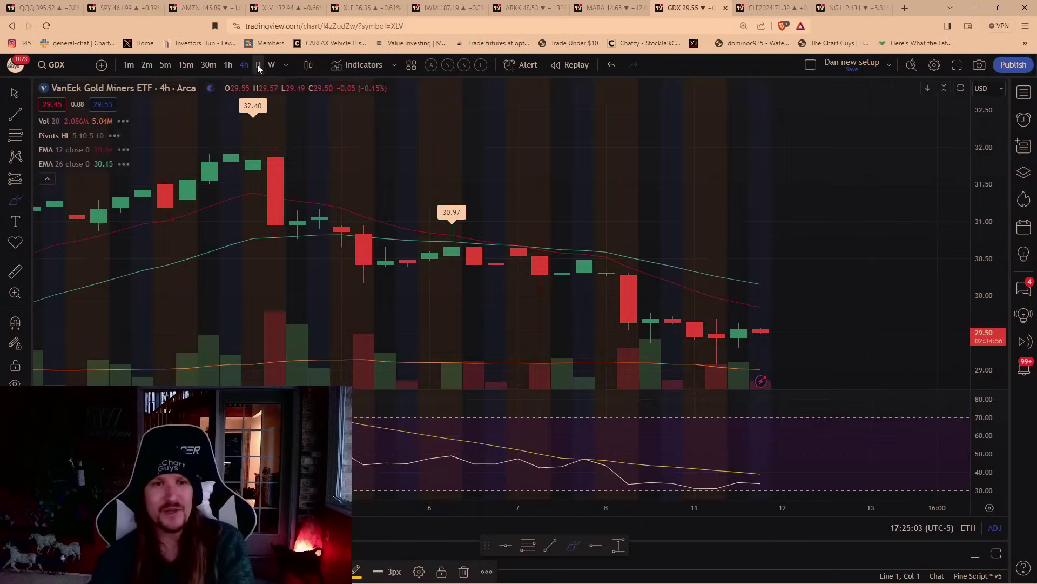
Step: Show the Gold Miners ETF on daily candles, then load the Junior Gold Miners GDXJ chart
left_click(259, 65)
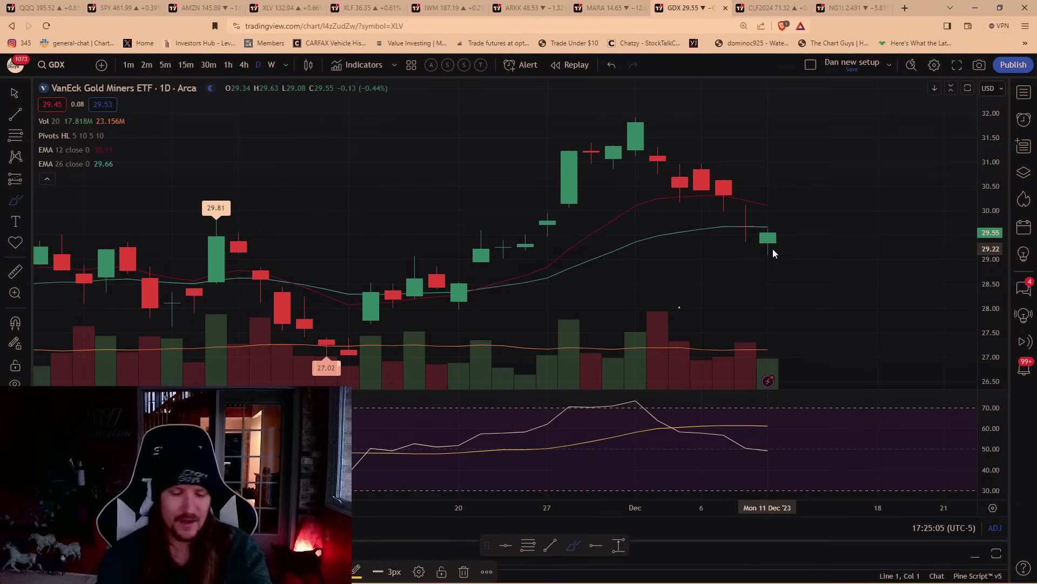
type("GDXJ")
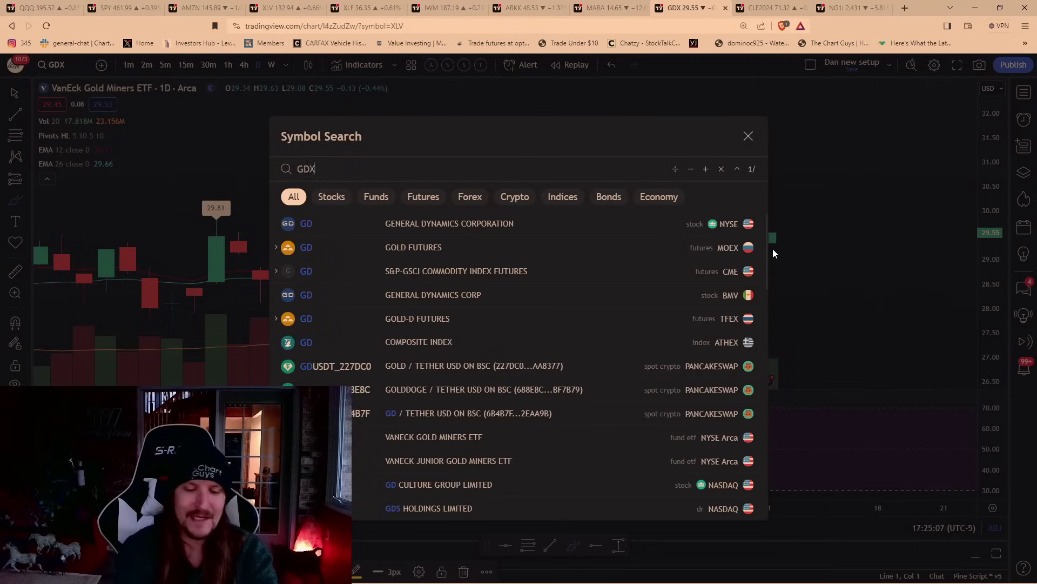
key("Return")
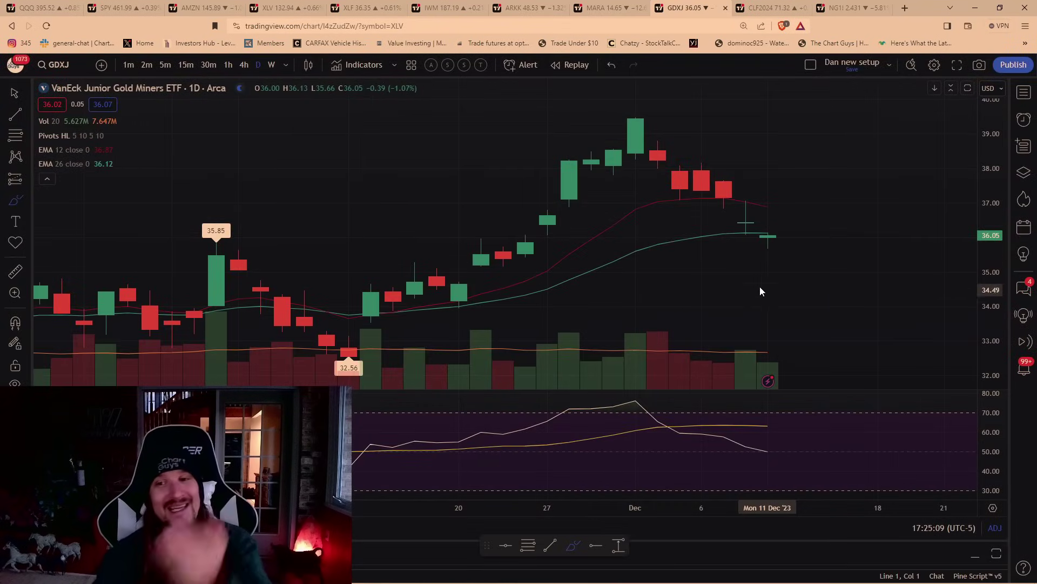
Step: Return to XAGUSD, view it on 4-hour candles zoomed out, then switch to 1-hour
type("XAGUSD")
key("Return")
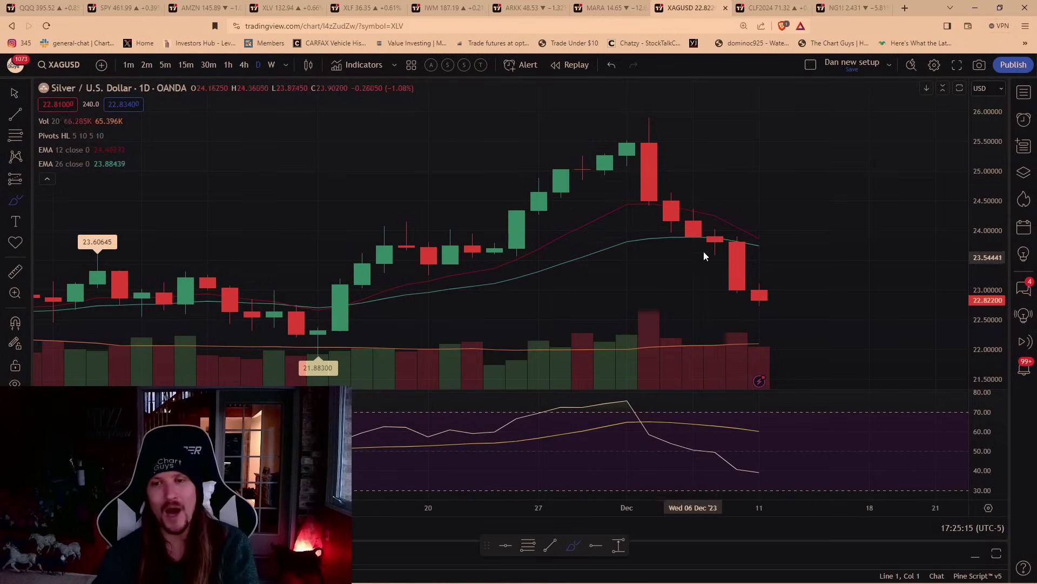
left_click(243, 66)
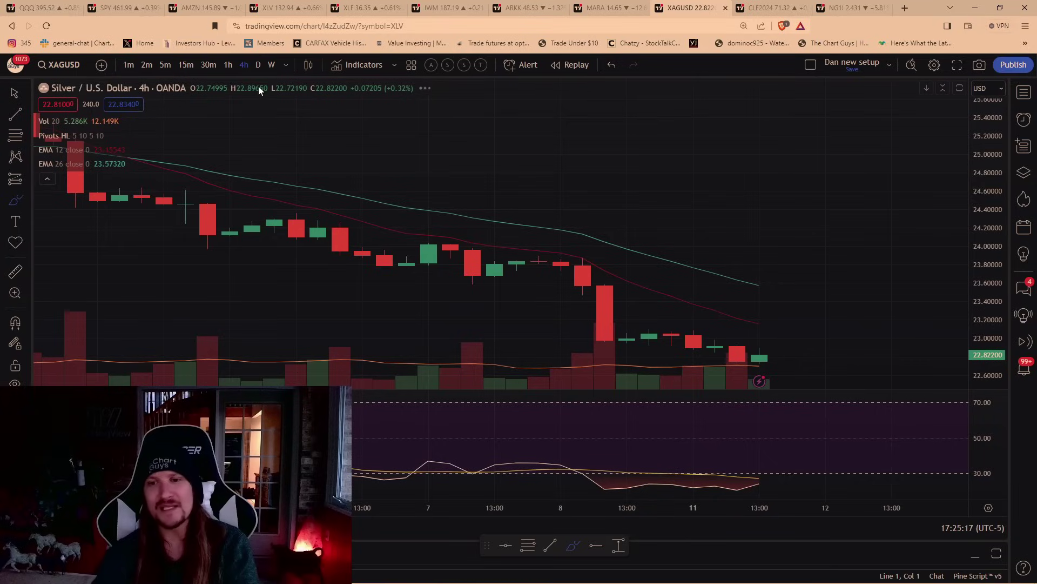
scroll(260, 108, "down", 2)
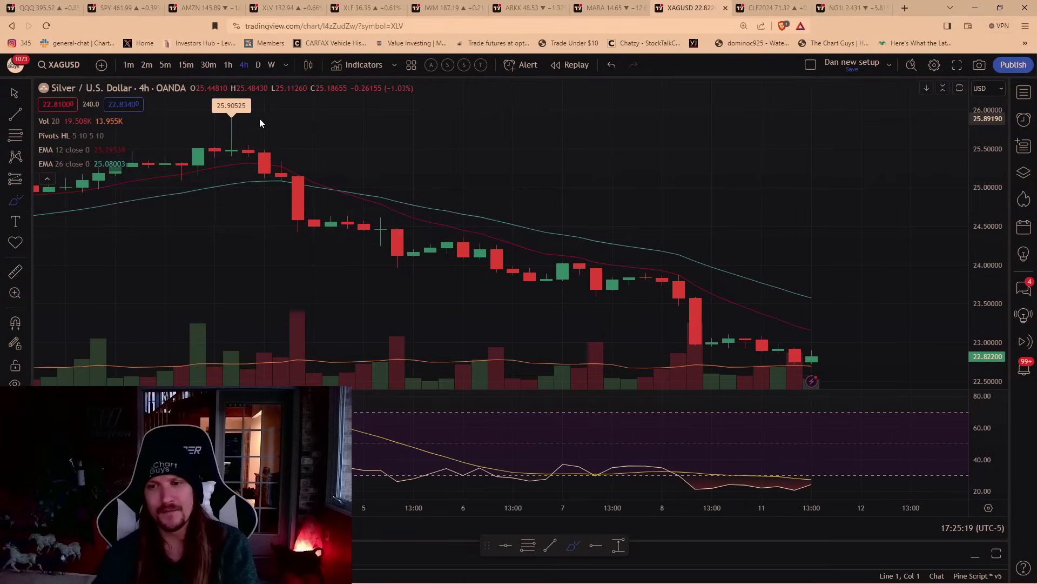
left_click(227, 66)
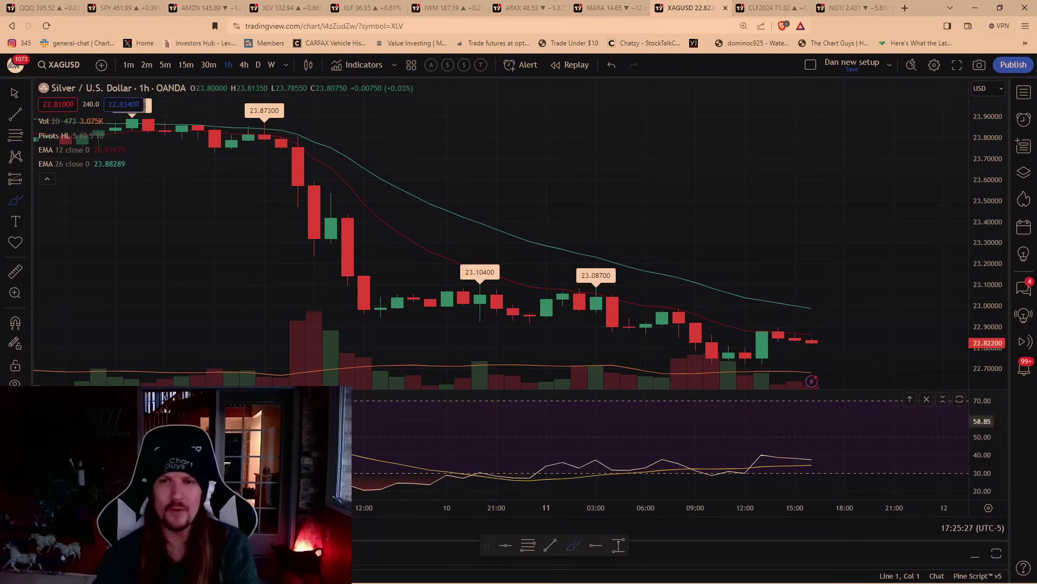
Step: Move from the crude oil futures chart to the XLE energy and XLU utilities fund charts
key("ctrl+Tab")
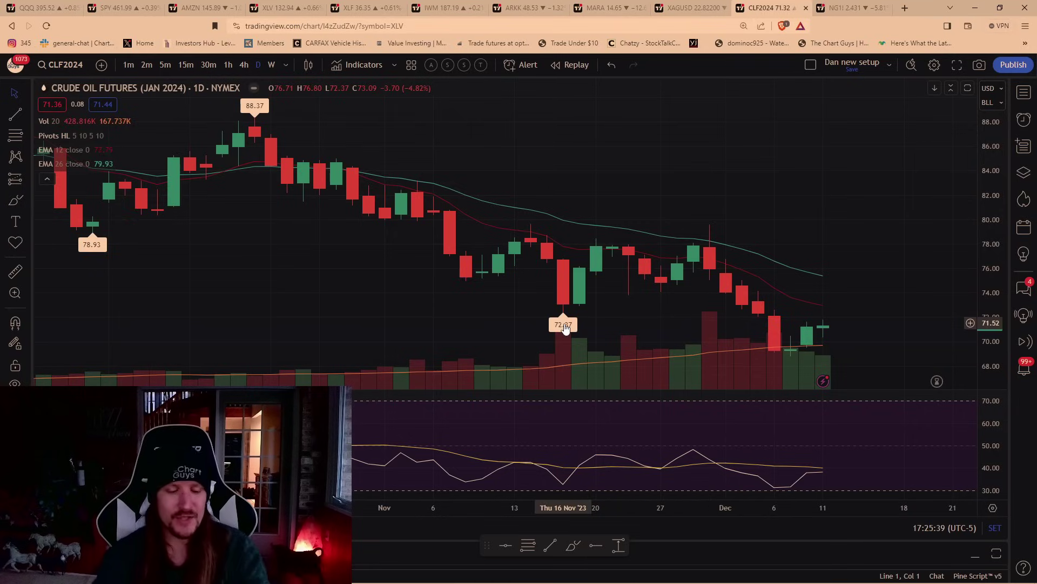
type("XLE")
key("Return")
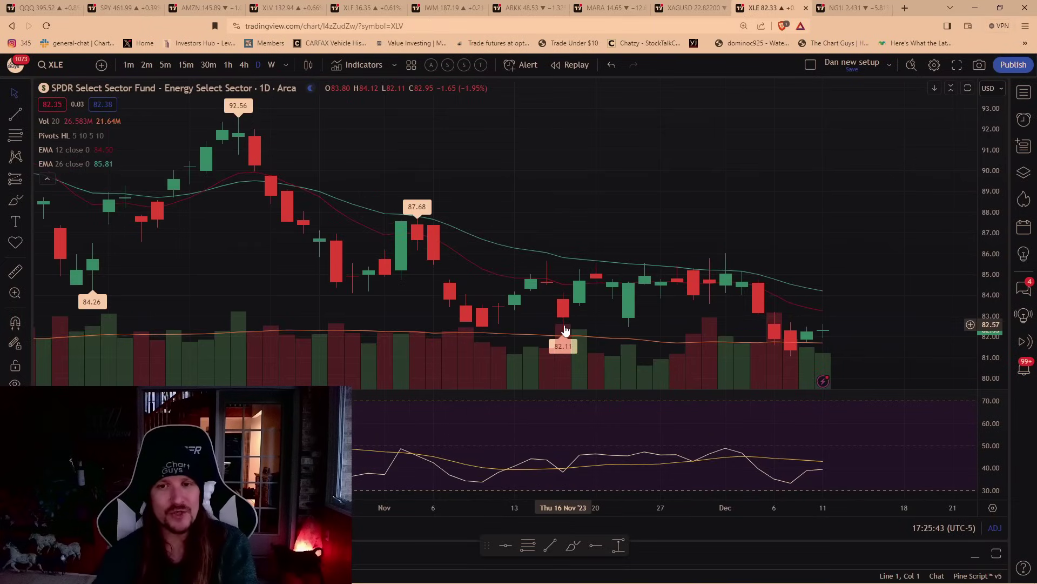
type("XLU")
key("Return")
Step: Hide the trendlines on the XLU chart and load the Chipotle (CMG) chart
scroll(567, 325, "down", 2)
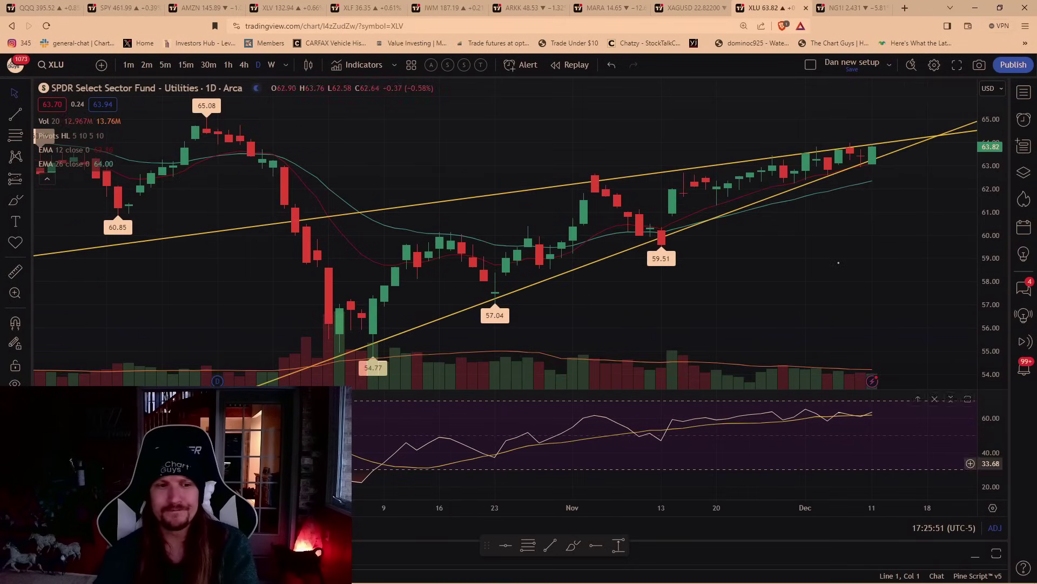
key("ctrl+alt+h")
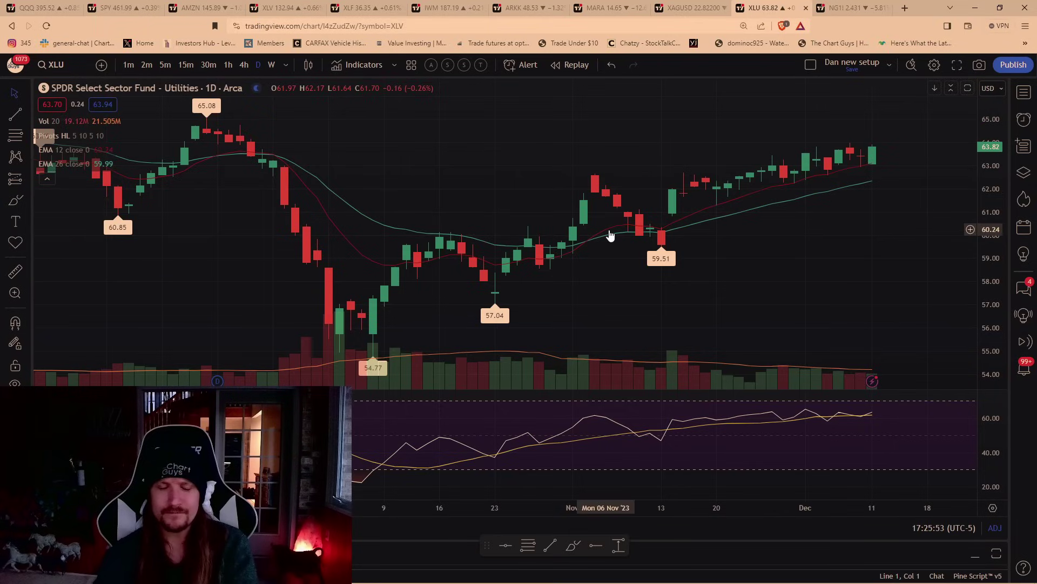
type("CMH")
key("Return")
type("CMG")
key("Return")
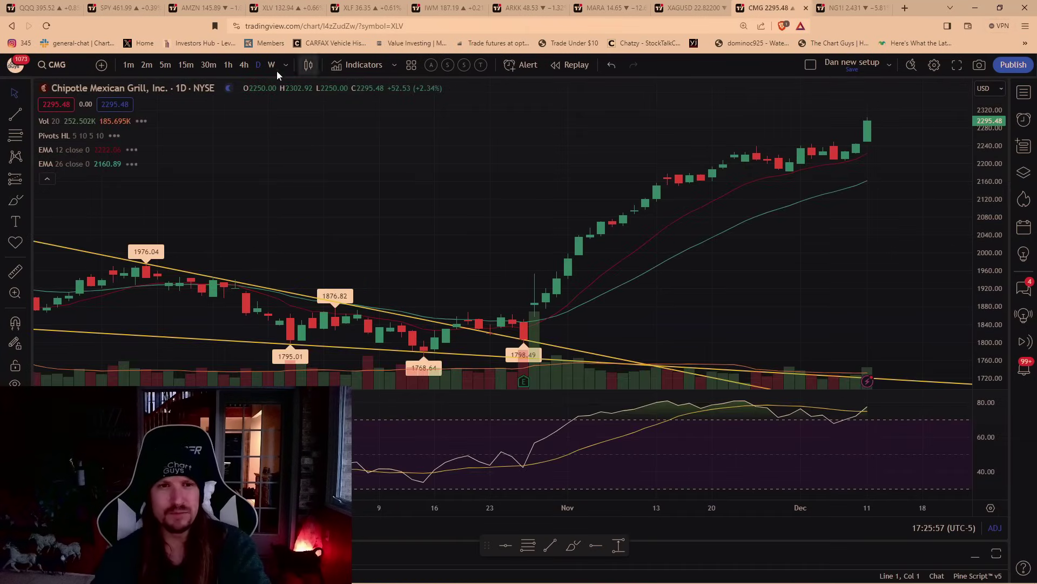
Step: Switch Chipotle to the weekly timeframe, then load the GoDaddy (GDDY) chart
left_click(272, 64)
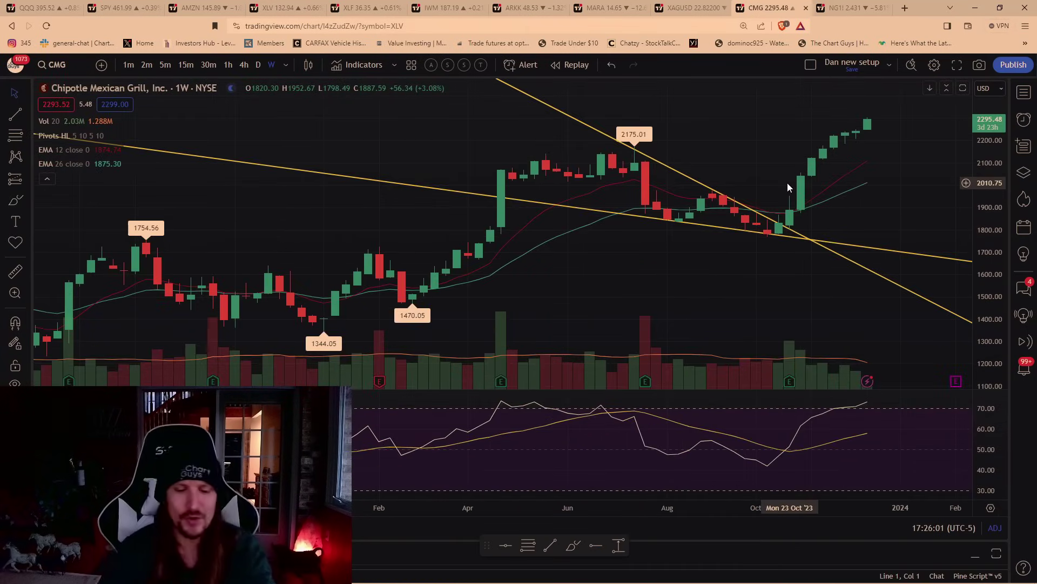
type("GDDY")
key("Return")
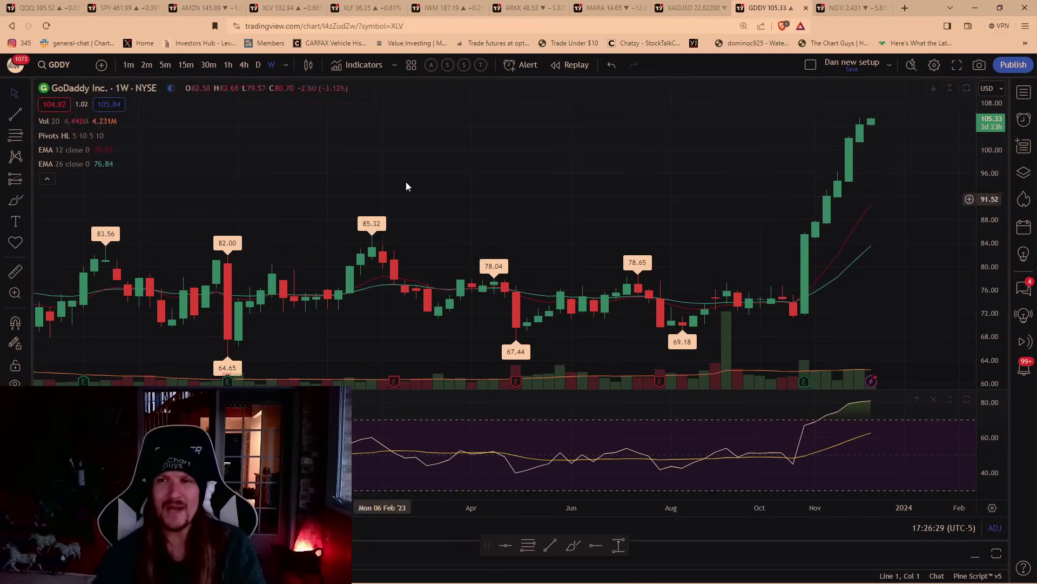
Step: Open the NG1! natural gas chart, cycle through 1h, 4h and weekly, then settle on daily
left_click(874, 6)
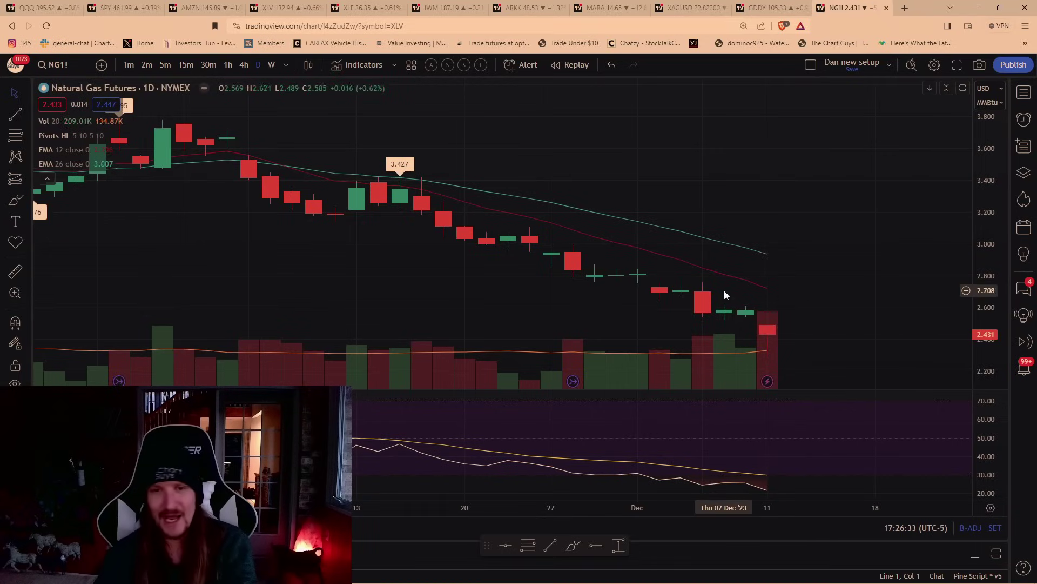
scroll(499, 313, "down", 3)
scroll(489, 288, "up", 3)
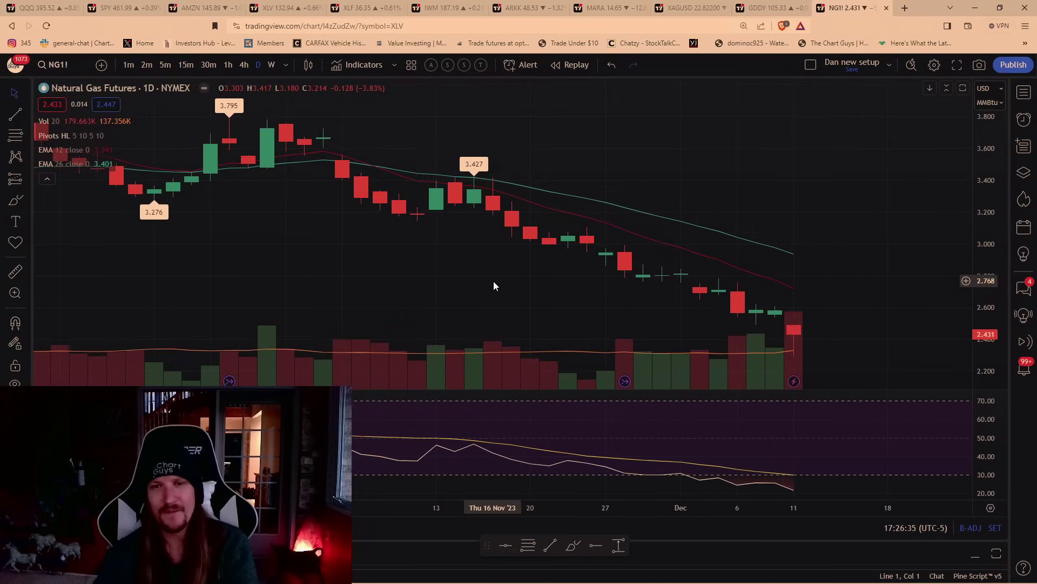
scroll(494, 282, "up", 2)
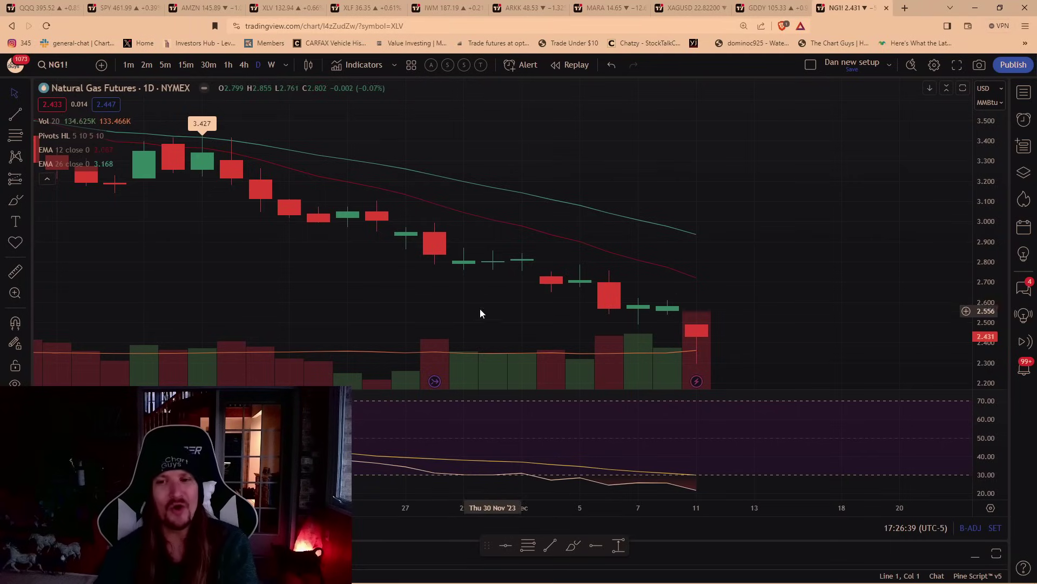
left_click(231, 69)
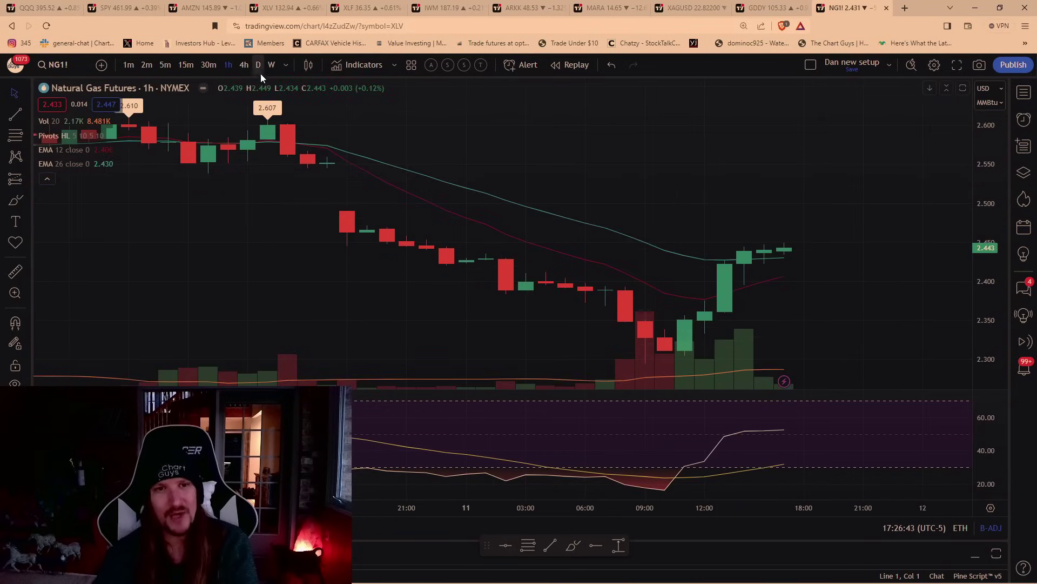
left_click(244, 65)
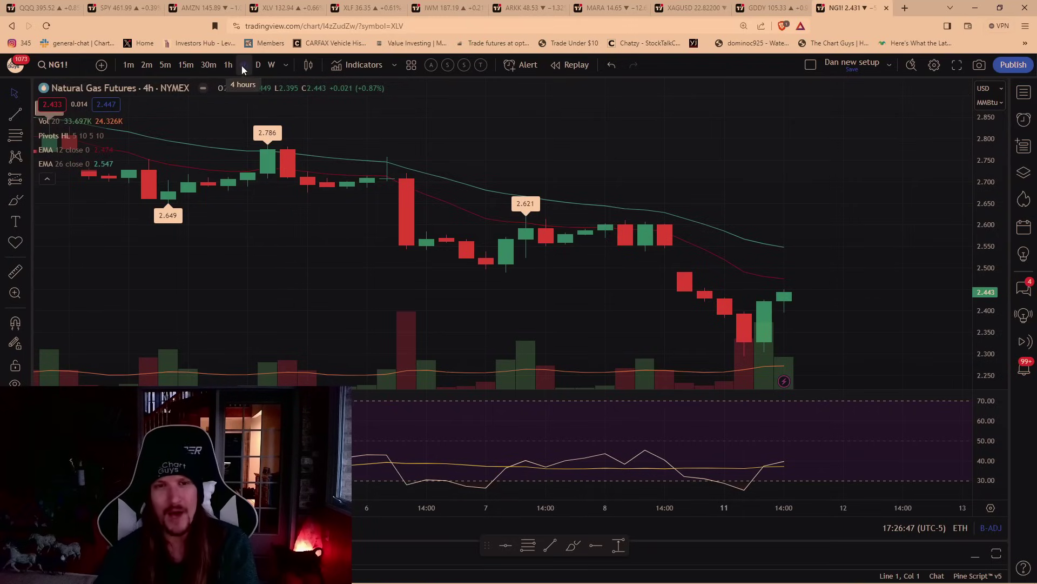
left_click(270, 65)
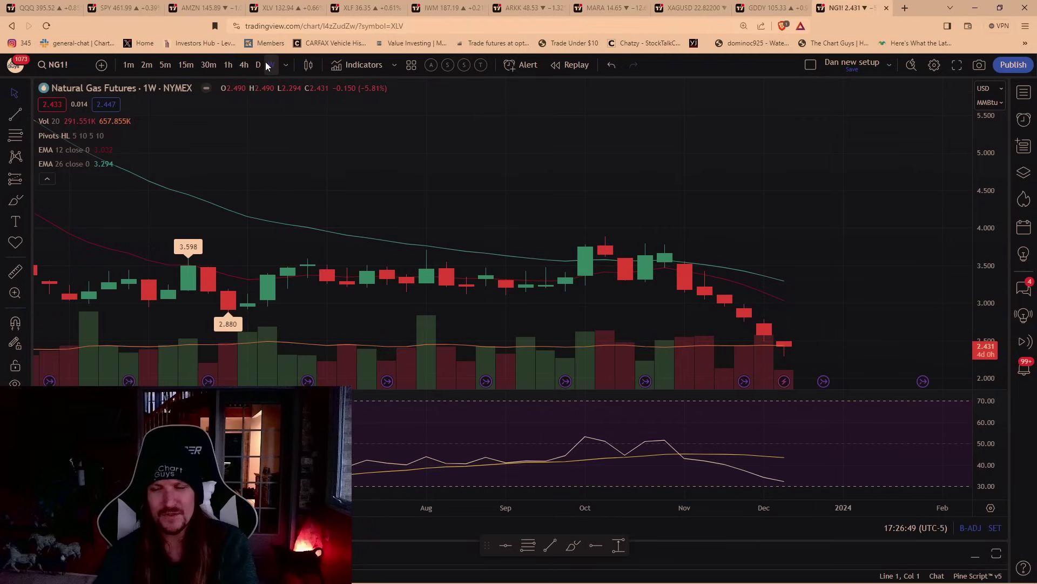
scroll(452, 175, "up", 2)
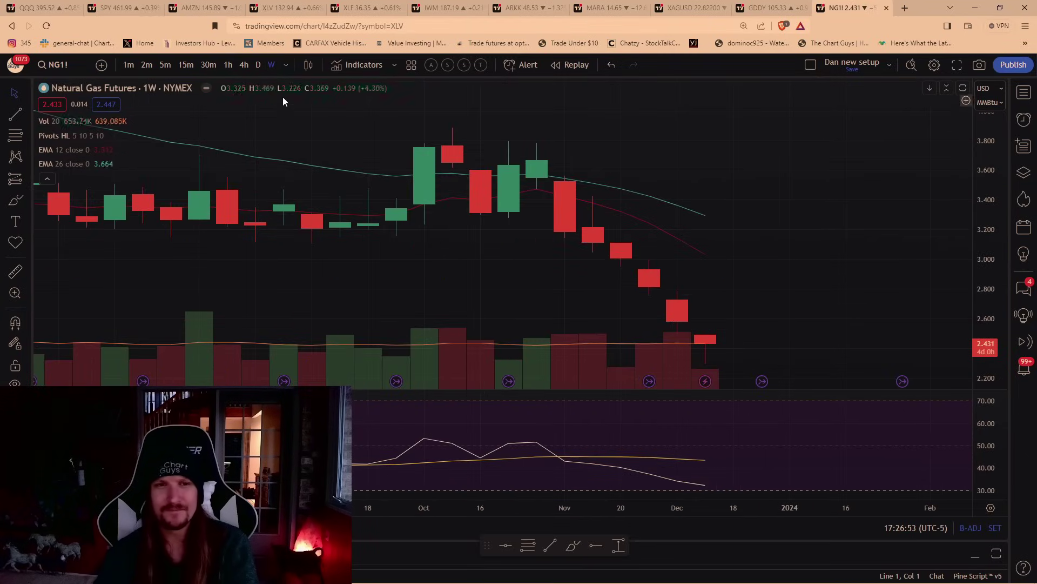
left_click(258, 65)
scroll(229, 213, "down", 2)
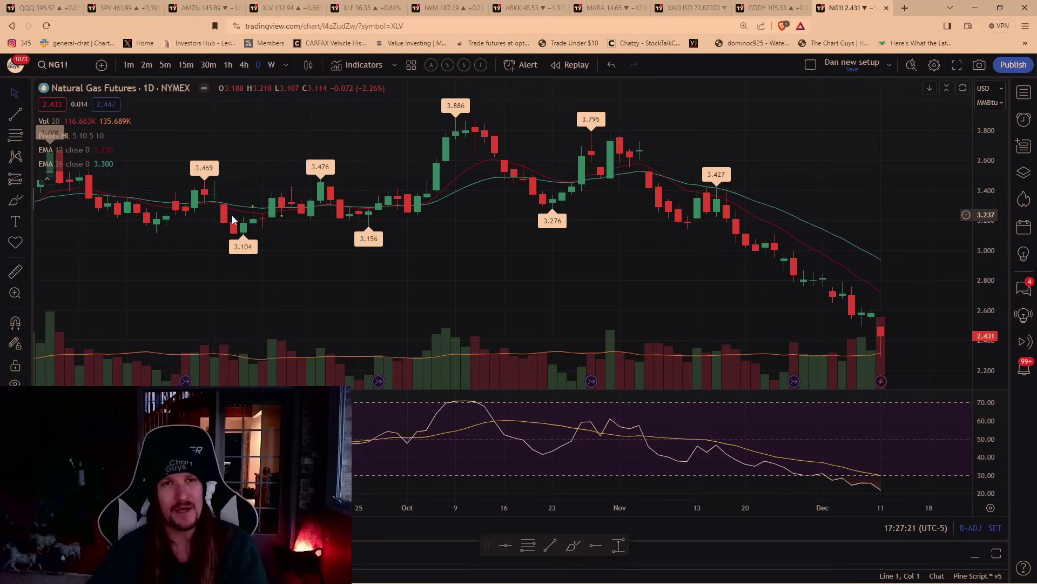
Step: Leave the chart page for twitter.com and open your own profile
left_click(305, 26)
type("tw")
key("Return")
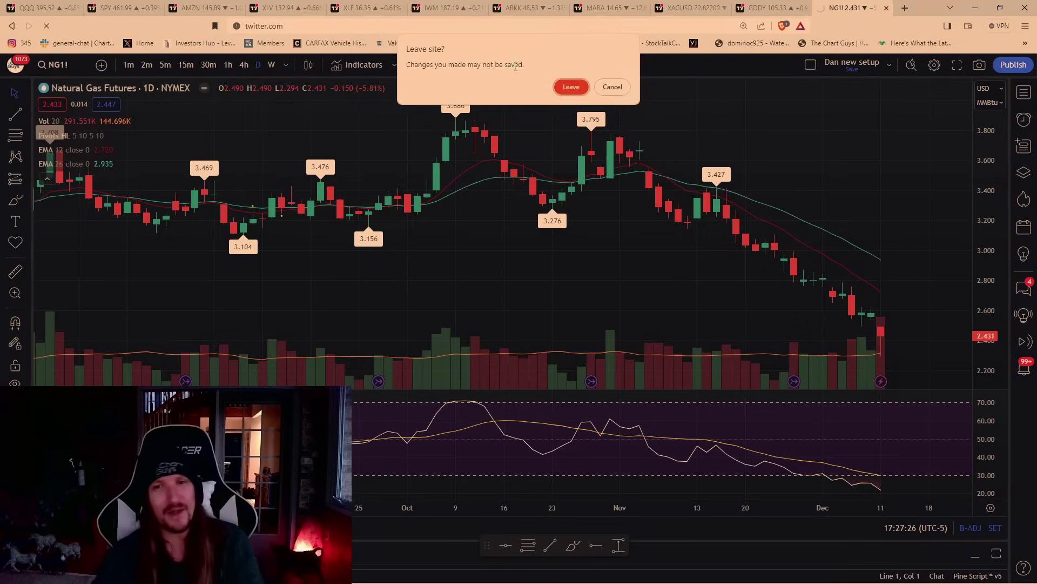
left_click(569, 90)
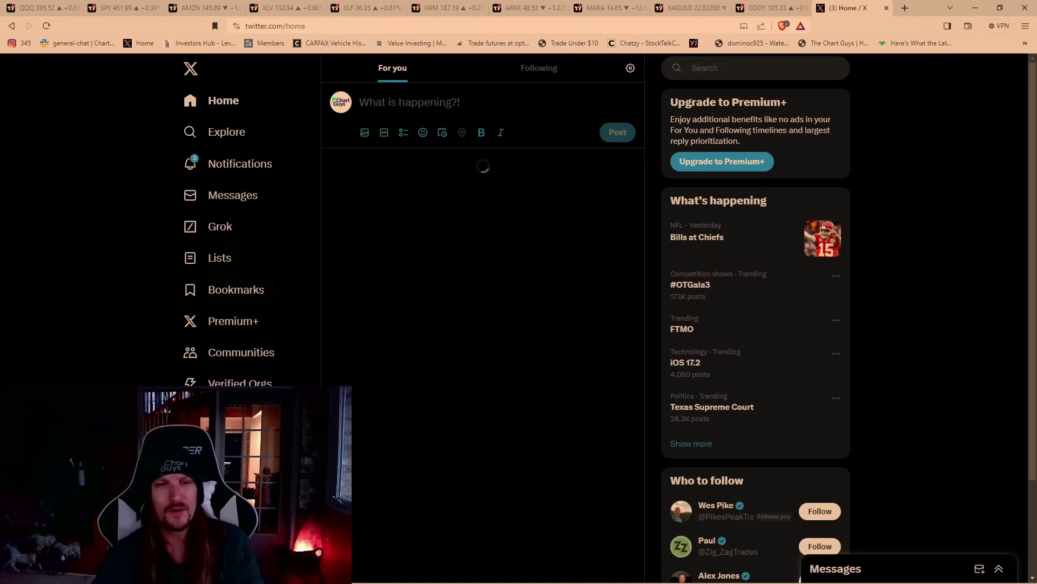
left_click(216, 415)
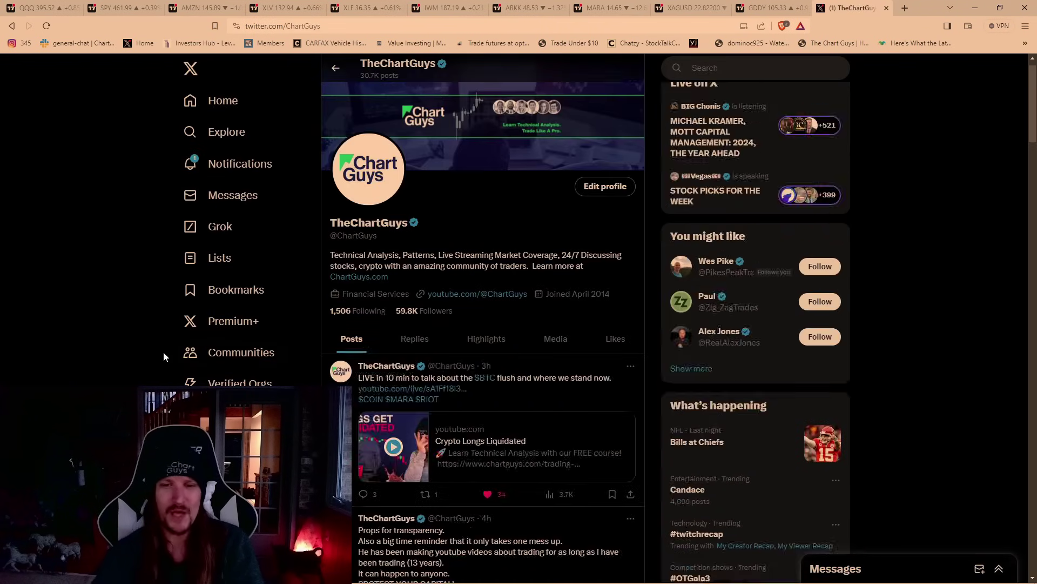
Step: Read the quoted post about a blown-out account and browse its author's profile posts
scroll(163, 351, "down", 3)
scroll(163, 352, "down", 4)
left_click(503, 243)
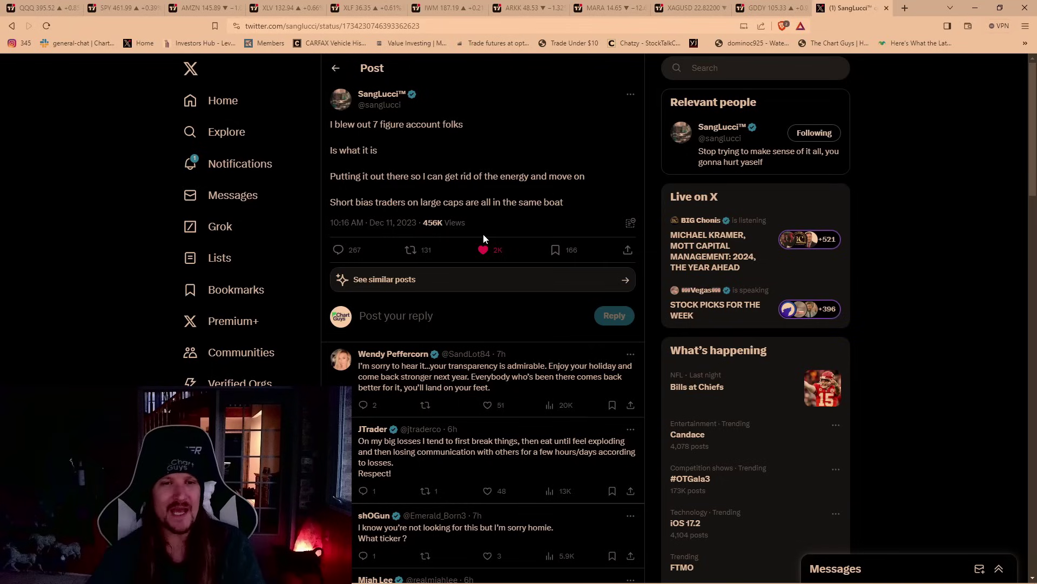
left_click(394, 99)
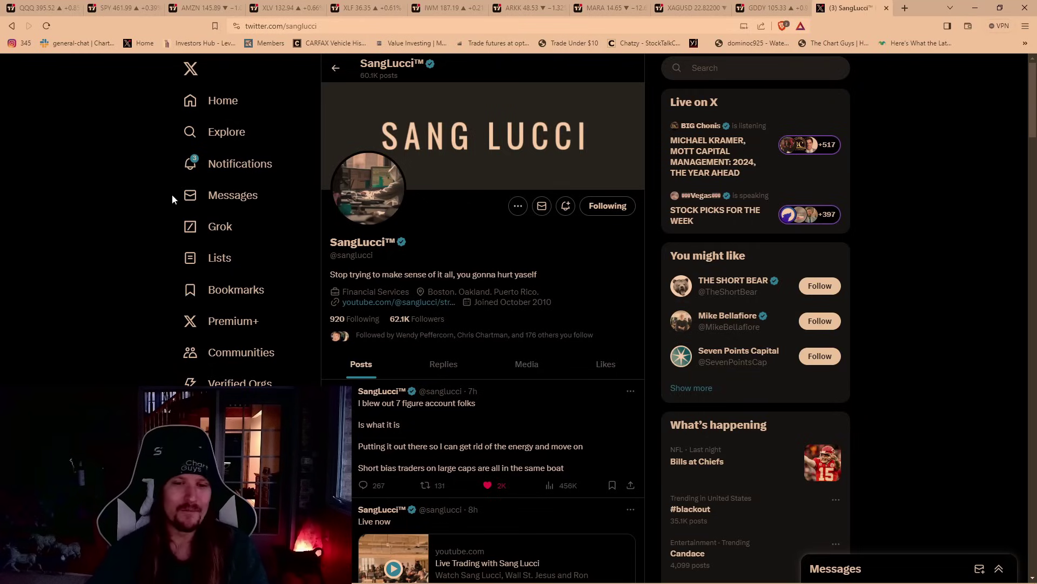
scroll(194, 216, "down", 10)
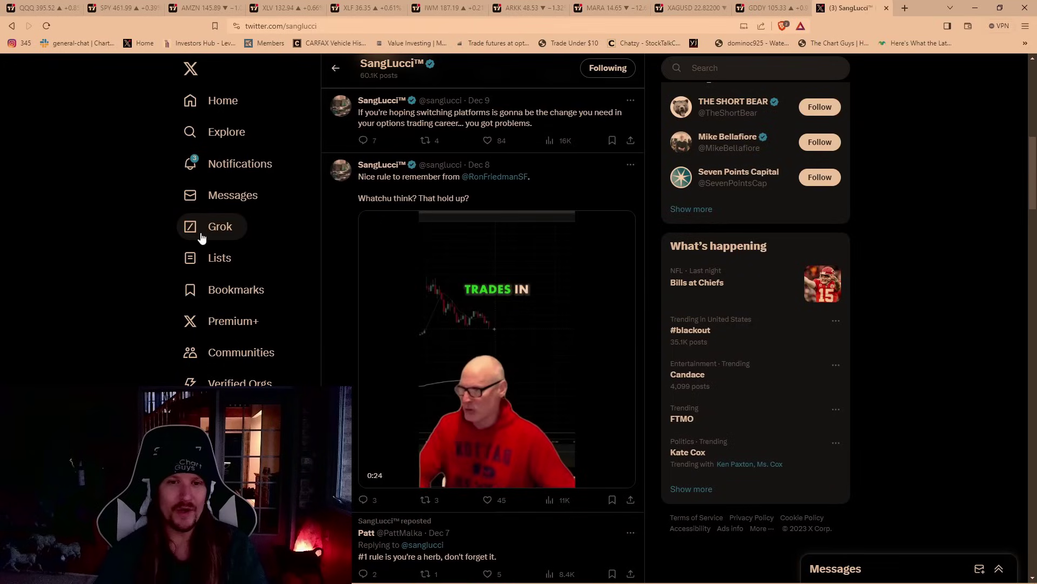
scroll(202, 238, "down", 5)
scroll(201, 243, "down", 12)
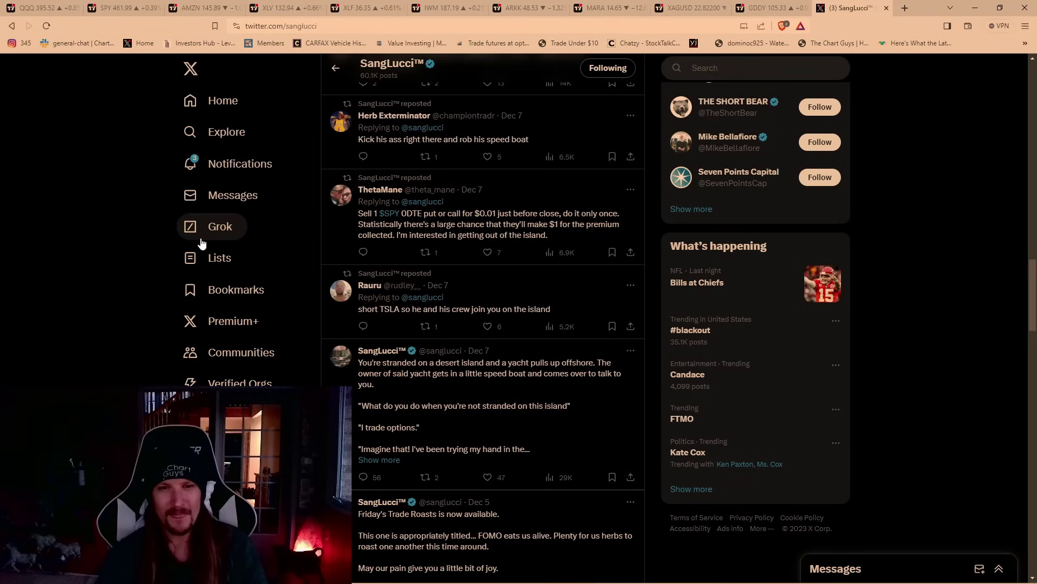
Step: From X Notifications, open the quoted trader post calling short hunting the dumbest market participation
left_click(232, 164)
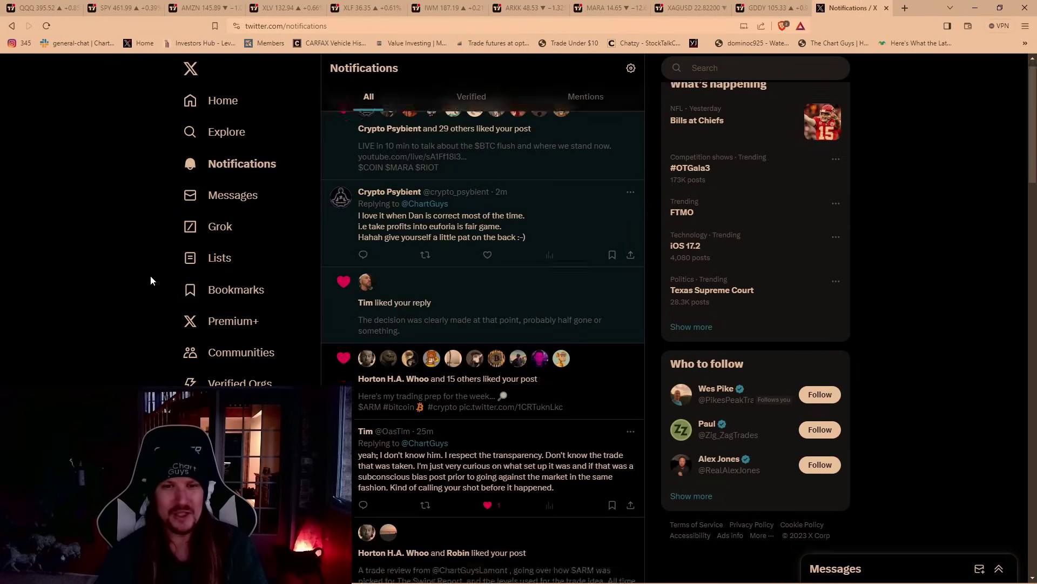
scroll(151, 280, "down", 10)
left_click(489, 304)
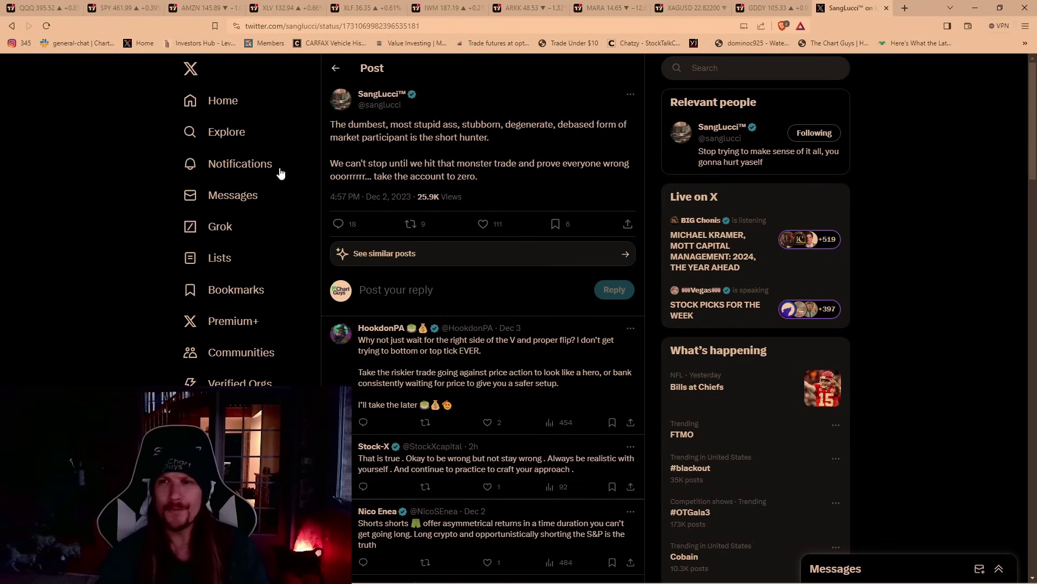
Step: Close the X tab to return to the GoDaddy (GDDY) weekly NYSE chart
left_click(886, 8)
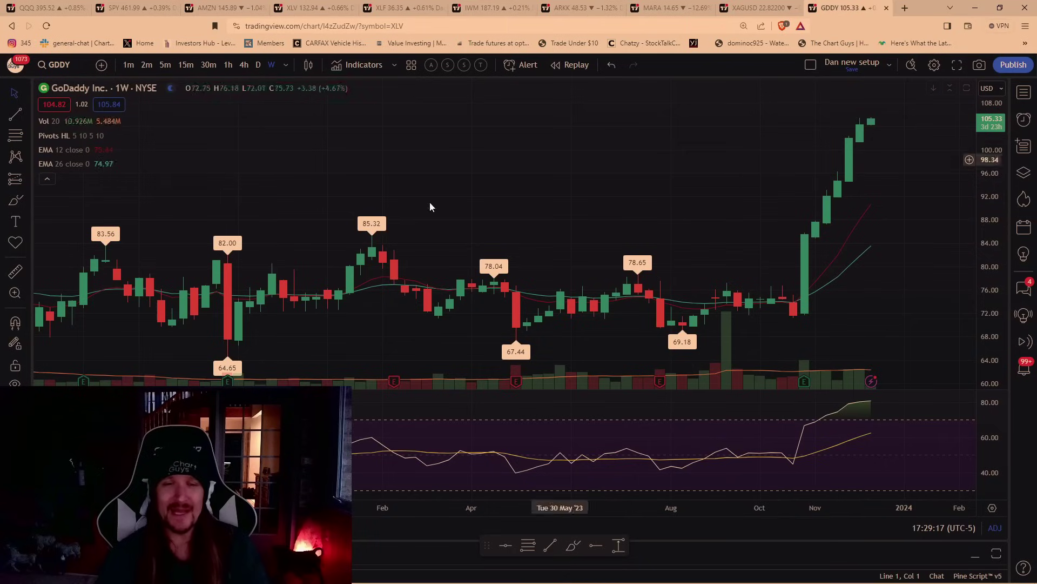